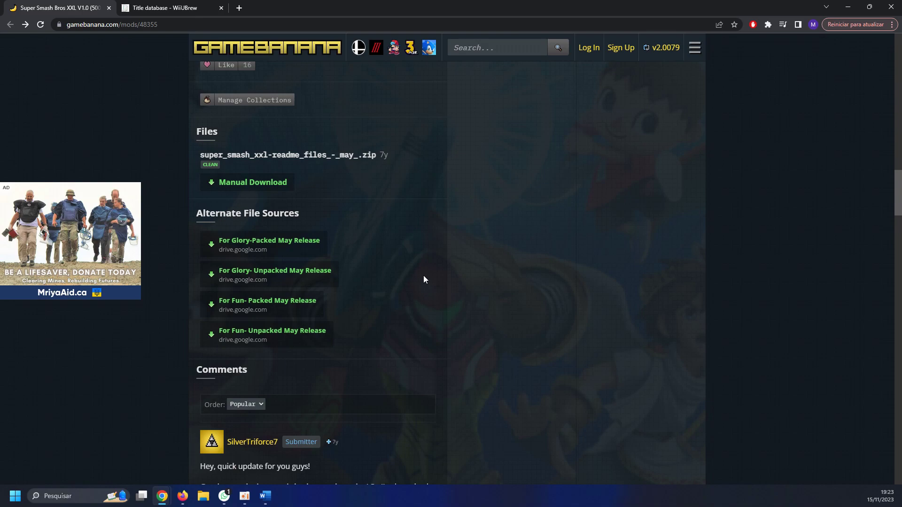
Open the Google Drive pages for the For Glory and For Fun packed May releases from the mod's alternate file sources
{"action": "middle_click", "coordinate": [283, 242]}
{"action": "middle_click", "coordinate": [295, 301]}
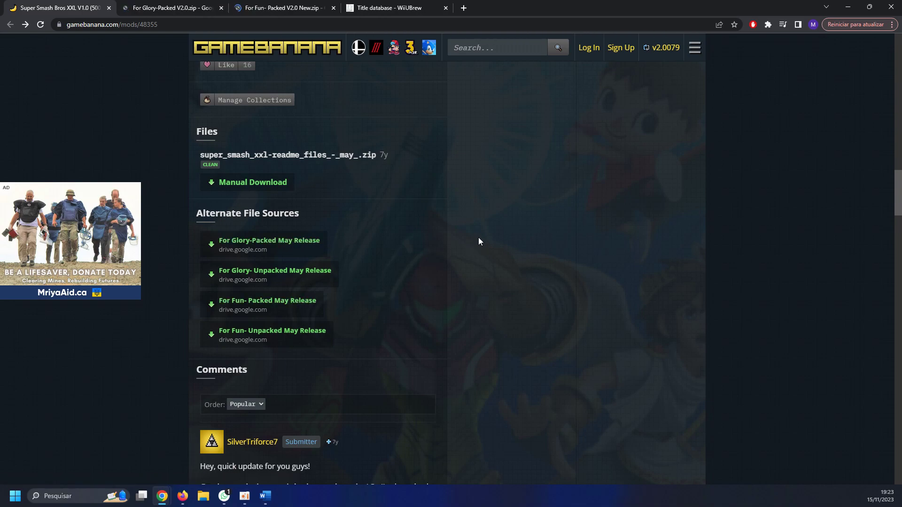
{"action": "left_click", "coordinate": [174, 8]}
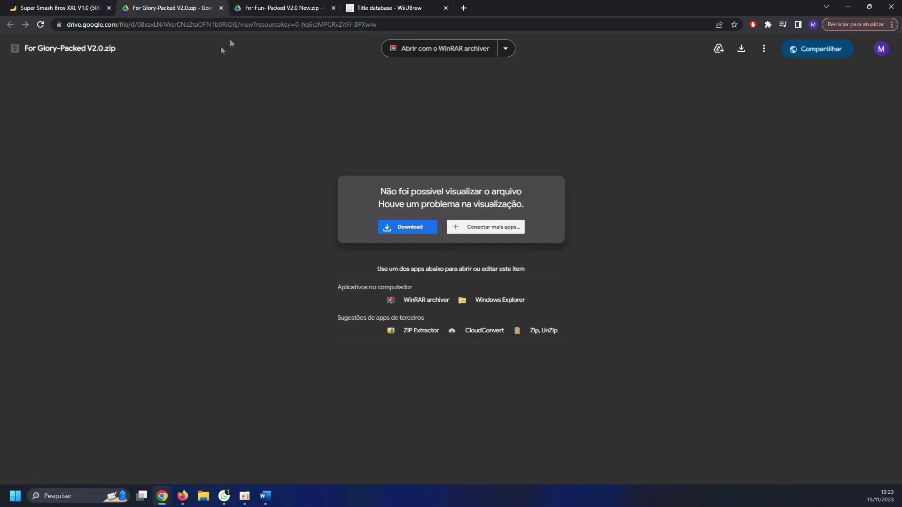
{"action": "left_click", "coordinate": [292, 7]}
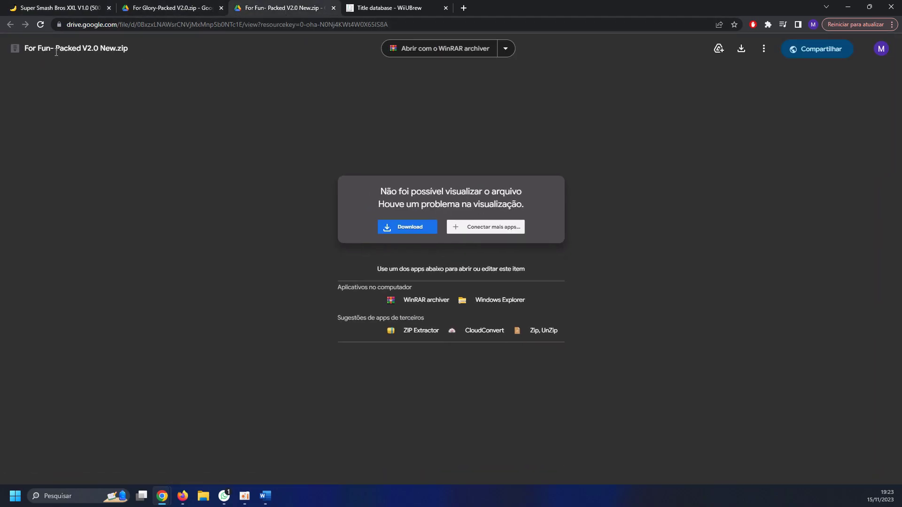
{"action": "key", "text": "ctrl+shift+Tab"}
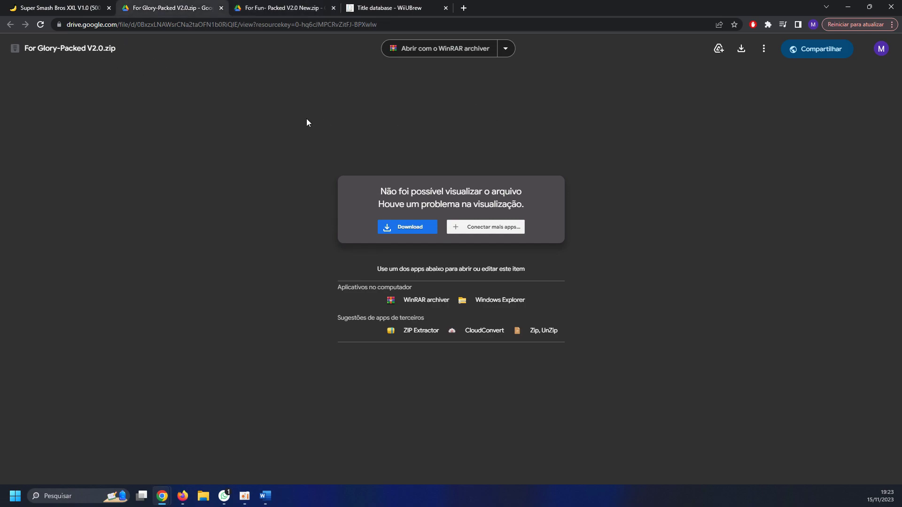
Download For Glory-Packed V2.0.zip and For Fun- Packed V2.0 New.zip from Google Drive, proceeding without the virus scan
{"action": "left_click", "coordinate": [741, 50]}
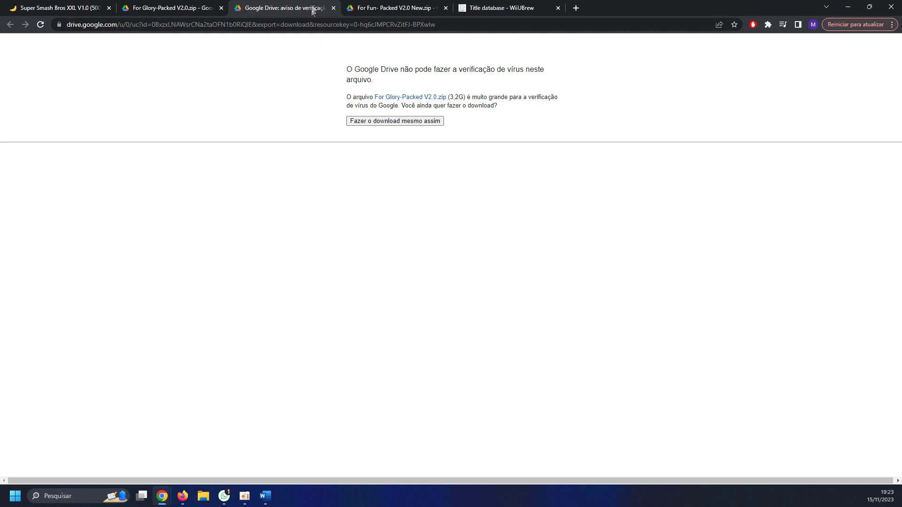
{"action": "left_click", "coordinate": [401, 122]}
{"action": "left_click", "coordinate": [392, 8]}
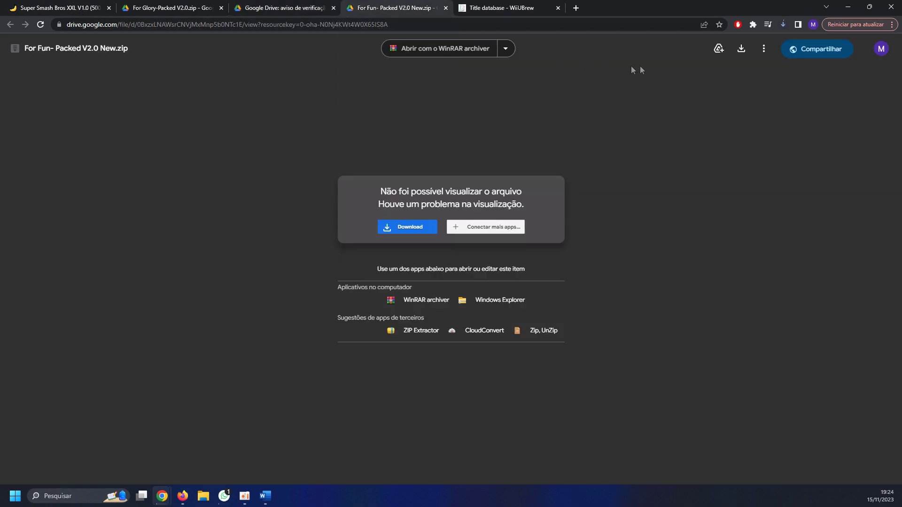
{"action": "left_click", "coordinate": [740, 50]}
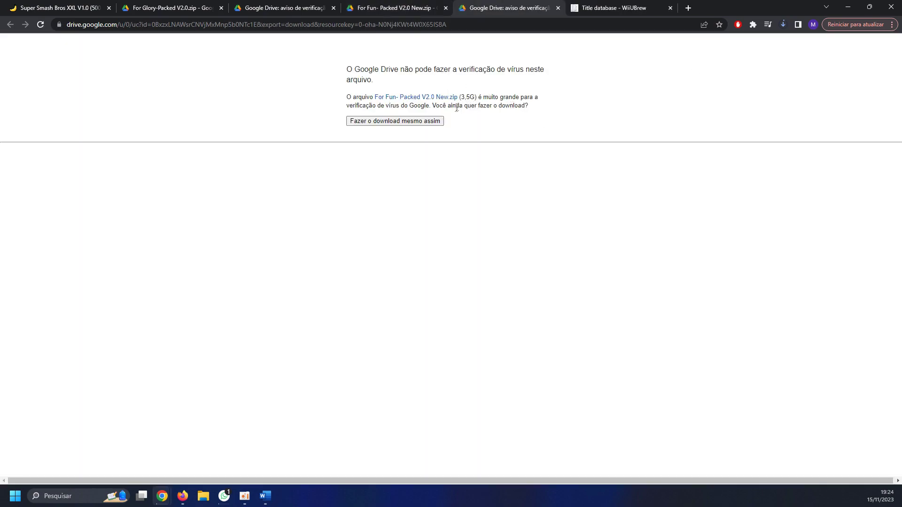
{"action": "left_click", "coordinate": [407, 122]}
{"action": "left_click", "coordinate": [407, 122]}
{"action": "left_click", "coordinate": [49, 6]}
{"action": "left_click", "coordinate": [507, 8]}
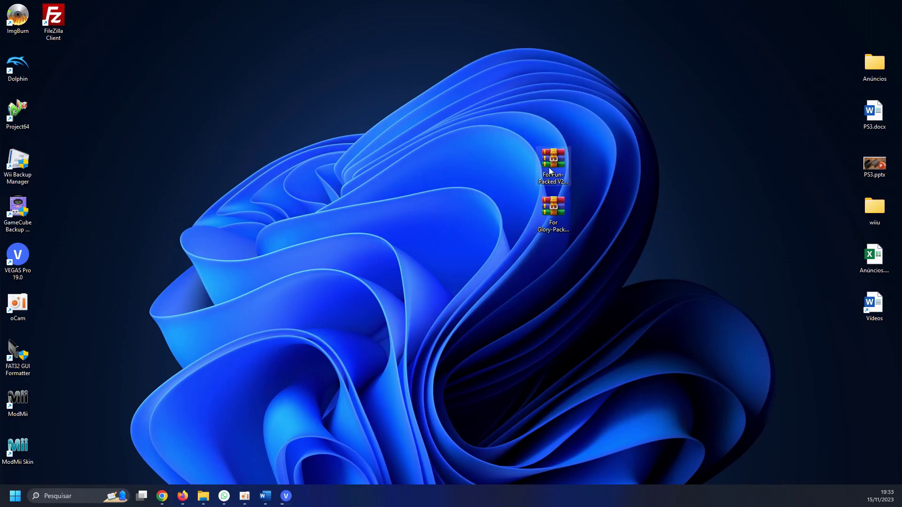
Switch to File Explorer and open the USB drive (J:)
{"action": "left_click", "coordinate": [555, 216]}
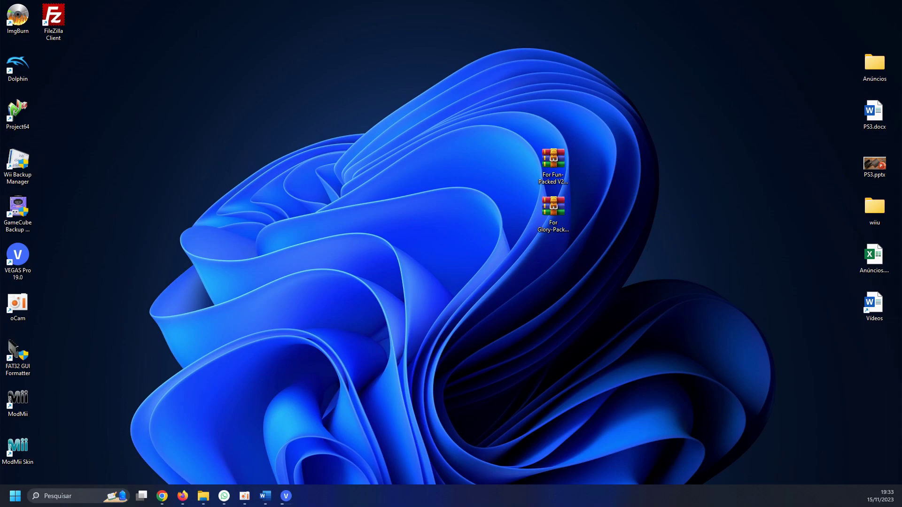
{"action": "key", "text": "super+e"}
{"action": "left_click", "coordinate": [325, 162]}
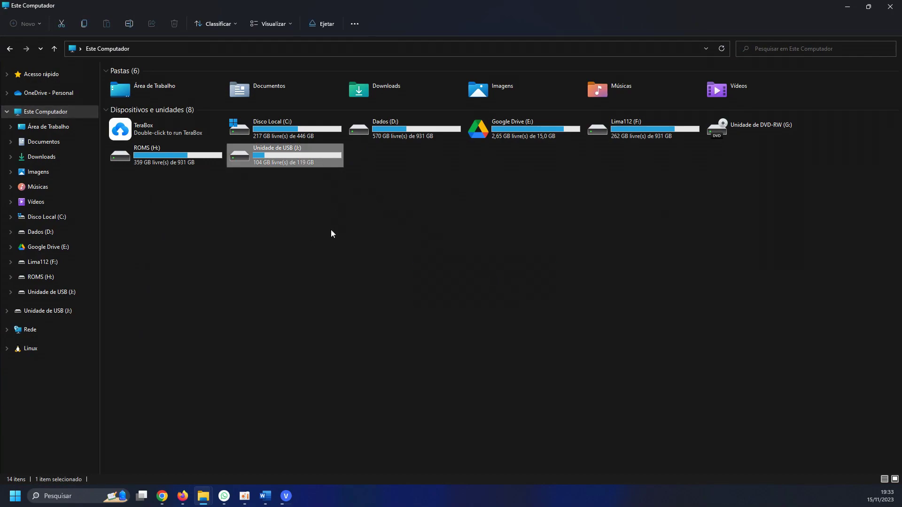
{"action": "double_click", "coordinate": [314, 155]}
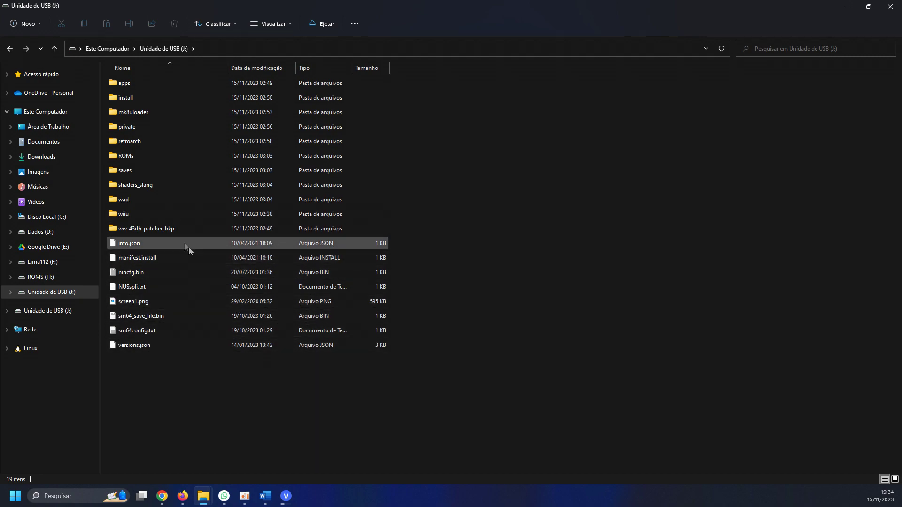
Check the wiiu folder on the USB drive for an sdcafiine folder, and return to the drive's root
{"action": "double_click", "coordinate": [166, 215]}
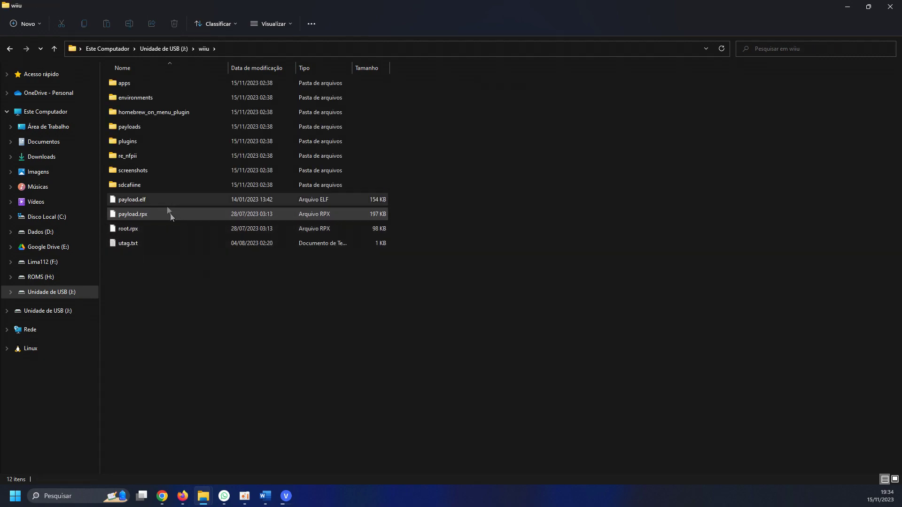
{"action": "left_click", "coordinate": [168, 187]}
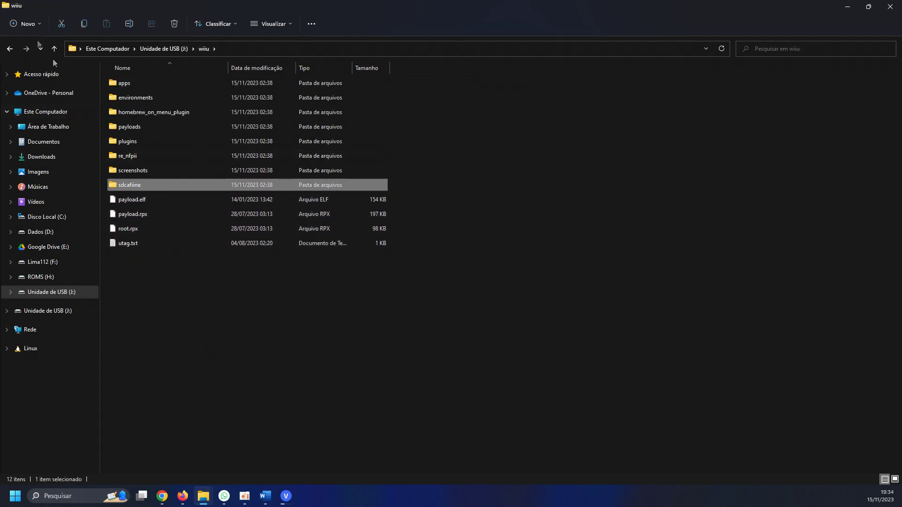
{"action": "left_click", "coordinate": [10, 48]}
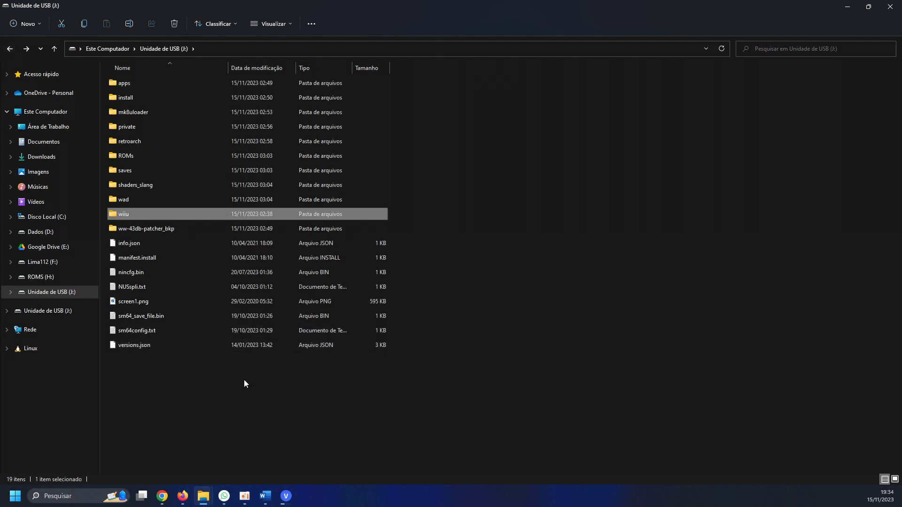
{"action": "left_click", "coordinate": [230, 401]}
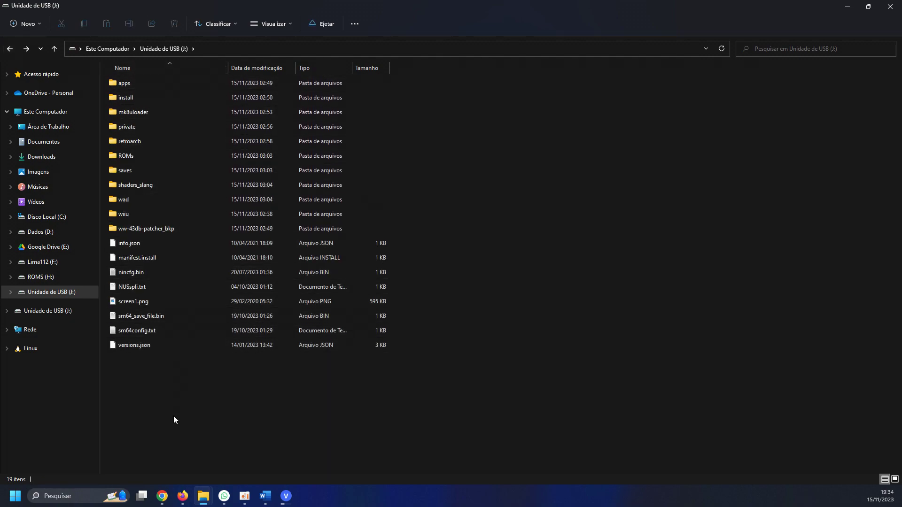
Open the sdcafiine folder inside wiiu on the USB drive and look over its title ID folders
{"action": "double_click", "coordinate": [161, 213]}
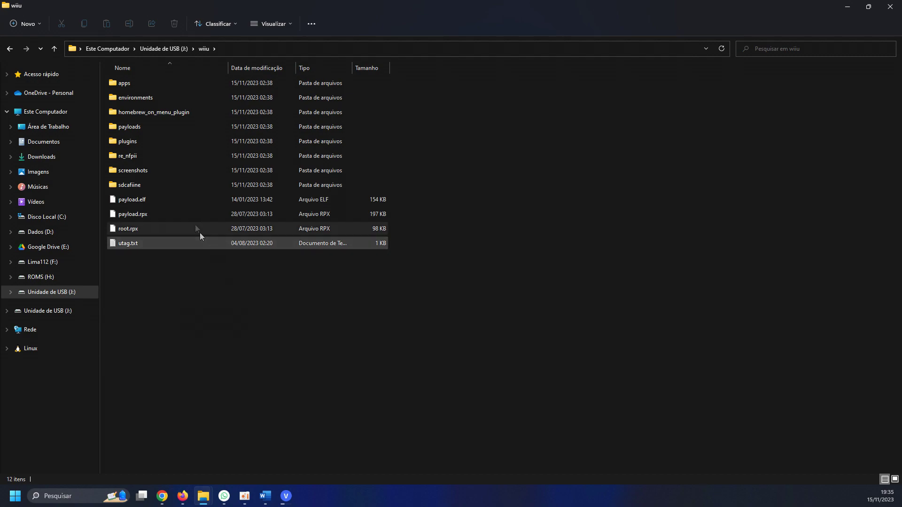
{"action": "mouse_move", "coordinate": [173, 186]}
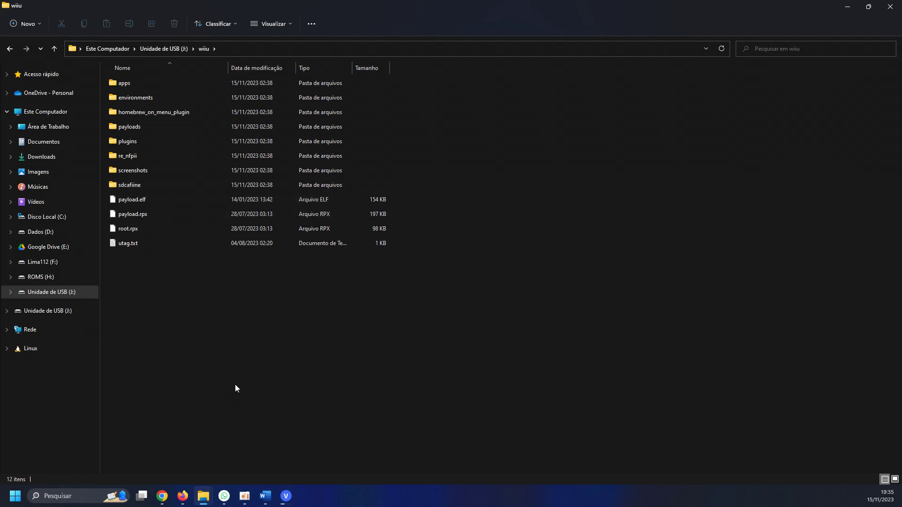
{"action": "double_click", "coordinate": [179, 186]}
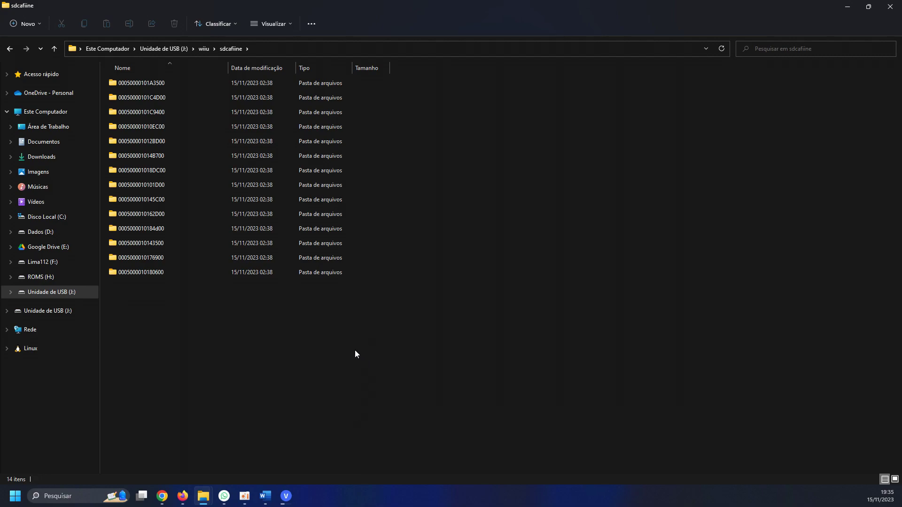
{"action": "left_click_drag", "start_coordinate": [208, 340], "coordinate": [237, 80]}
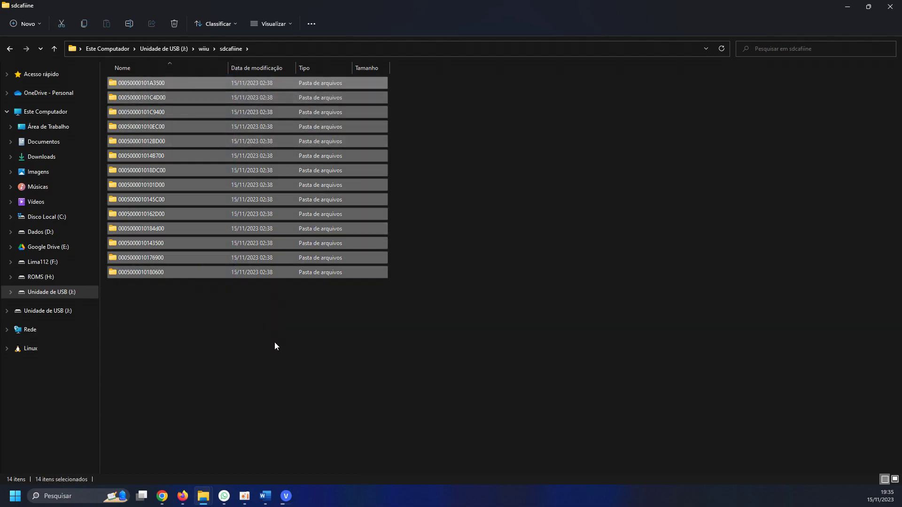
{"action": "left_click", "coordinate": [275, 342]}
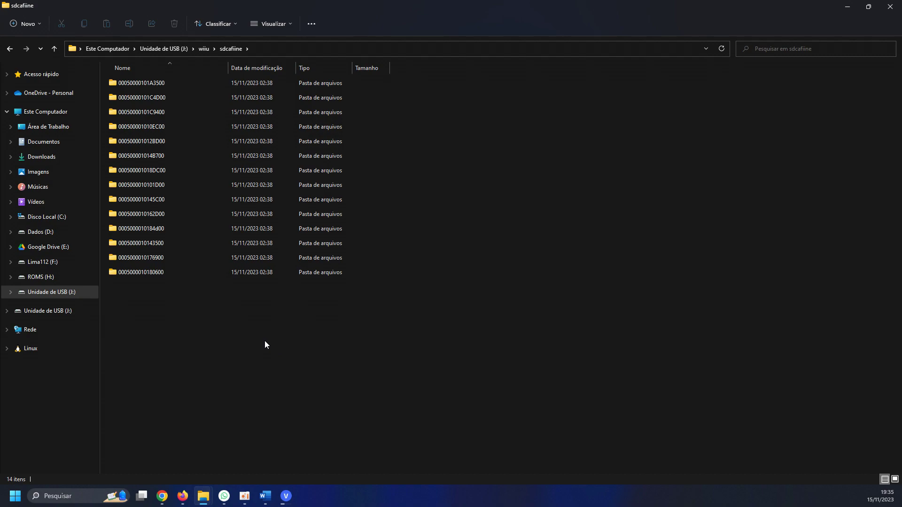
{"action": "left_click", "coordinate": [153, 275]}
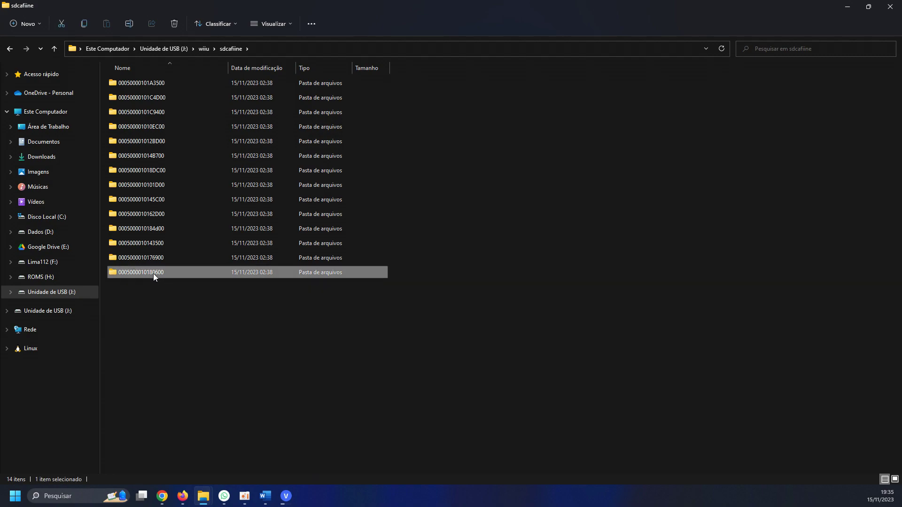
{"action": "left_click", "coordinate": [179, 342]}
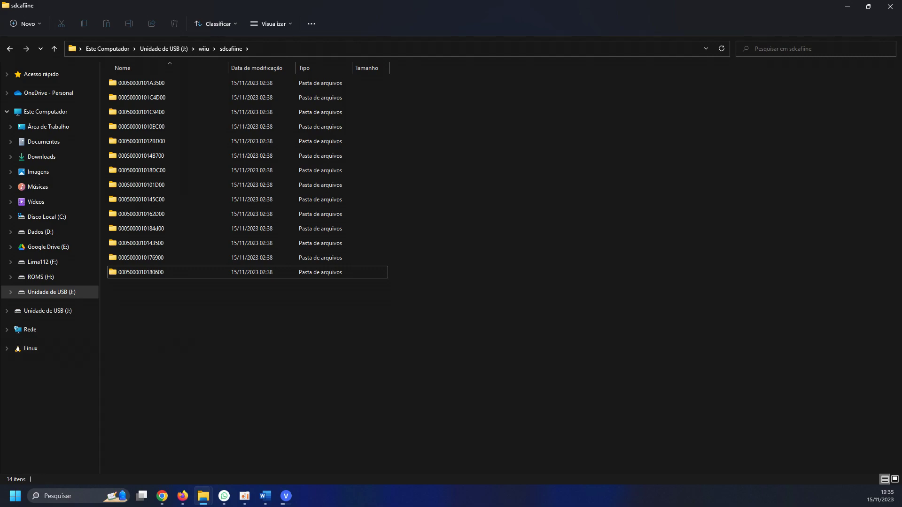
Switch to Chrome and search the WiiUBrew Title database page for "smash bros", going to the first match
{"action": "key", "text": "alt+Tab"}
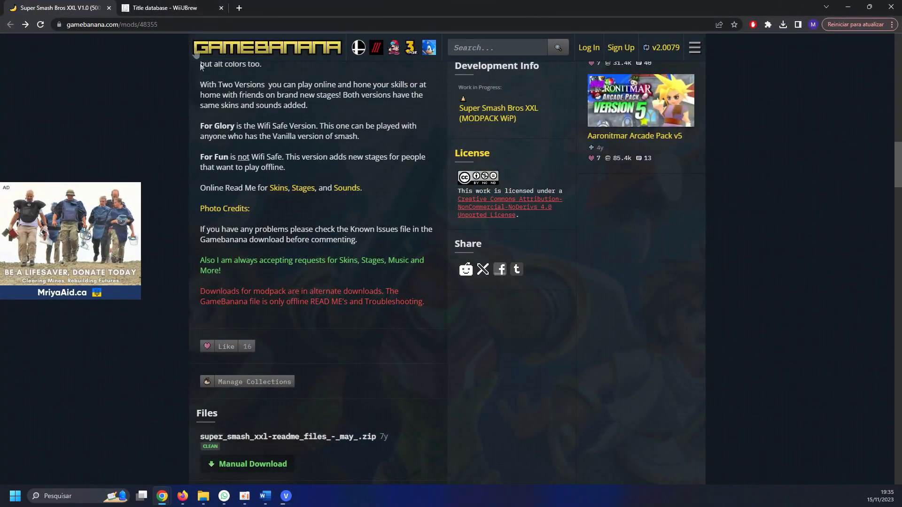
{"action": "left_click", "coordinate": [164, 6]}
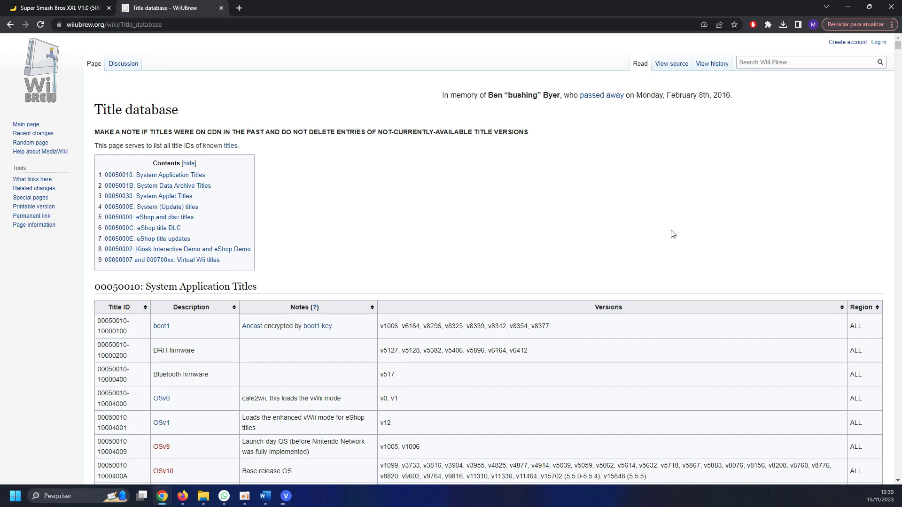
{"action": "key", "text": "ctrl+f"}
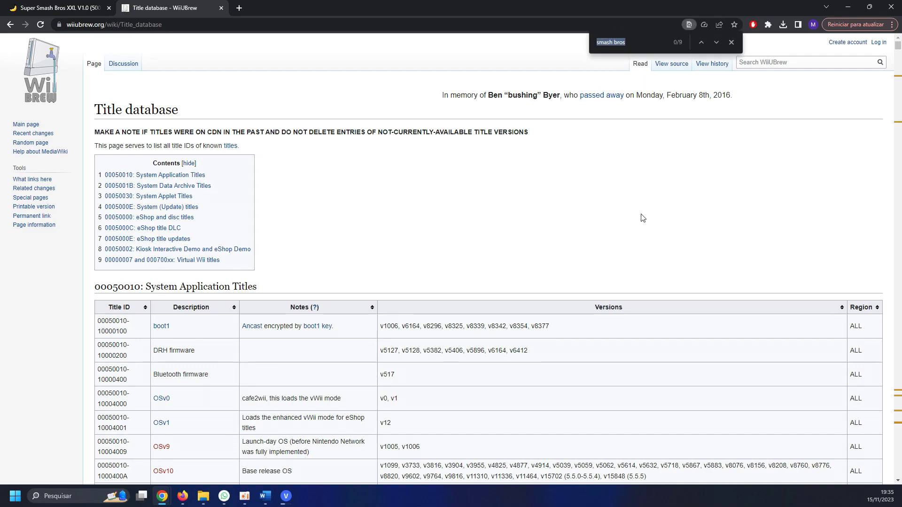
{"action": "type", "text": "smas"}
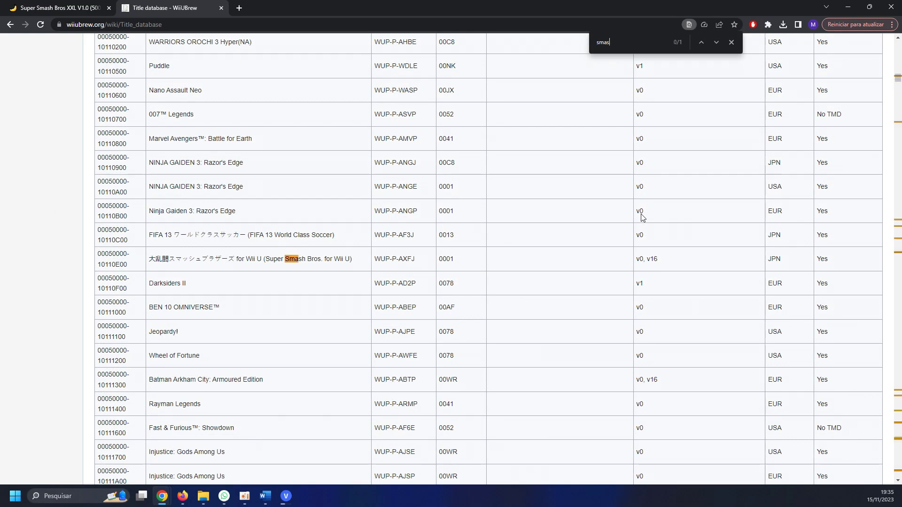
{"action": "type", "text": "h bros"}
{"action": "key", "text": "Return"}
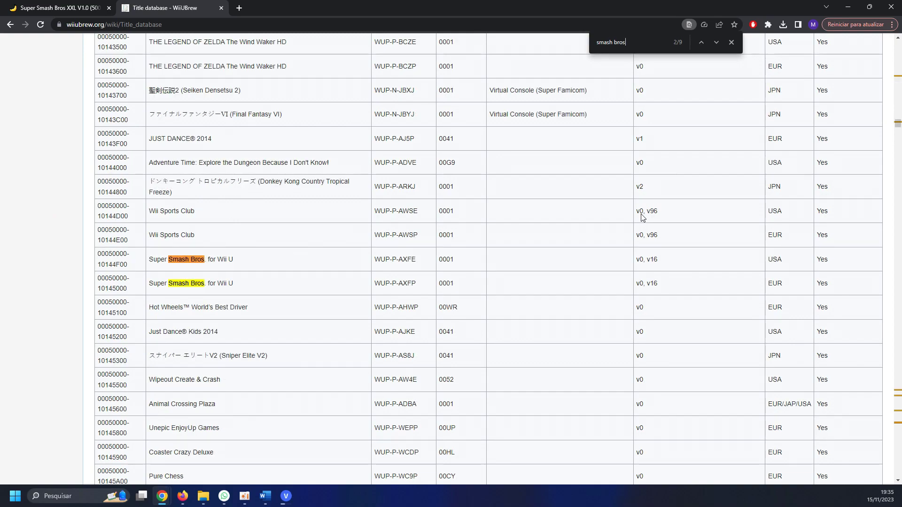
{"action": "left_click", "coordinate": [701, 42]}
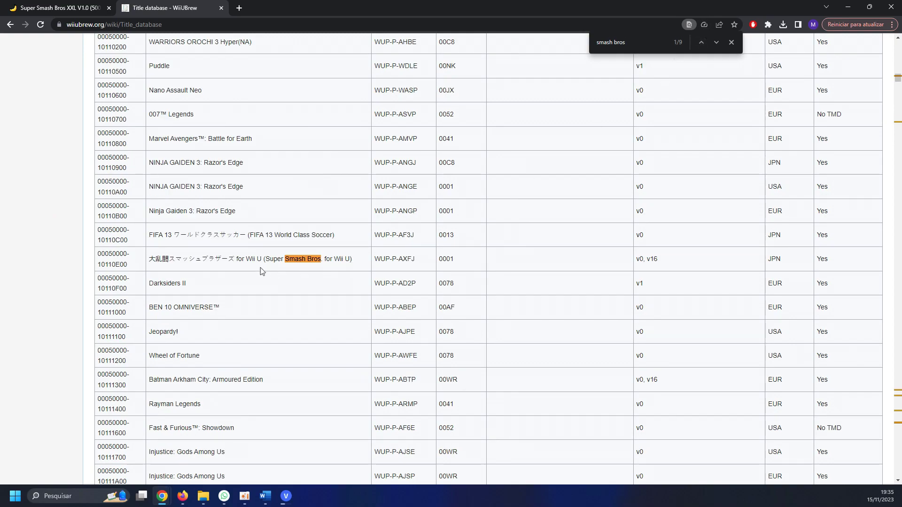
Compare the regions of the Japanese, USA and European Super Smash Bros. for Wii U entries
{"action": "left_click_drag", "start_coordinate": [163, 259], "coordinate": [373, 260]}
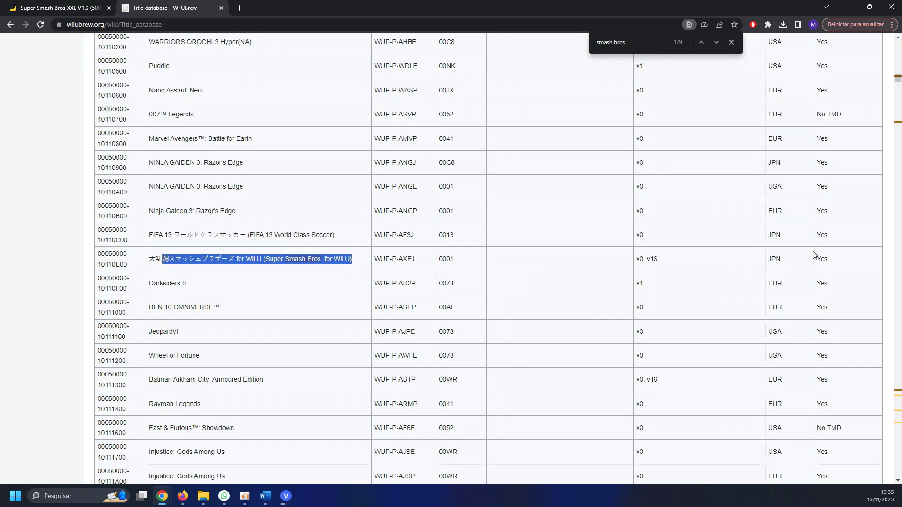
{"action": "left_click_drag", "start_coordinate": [769, 259], "coordinate": [792, 263]}
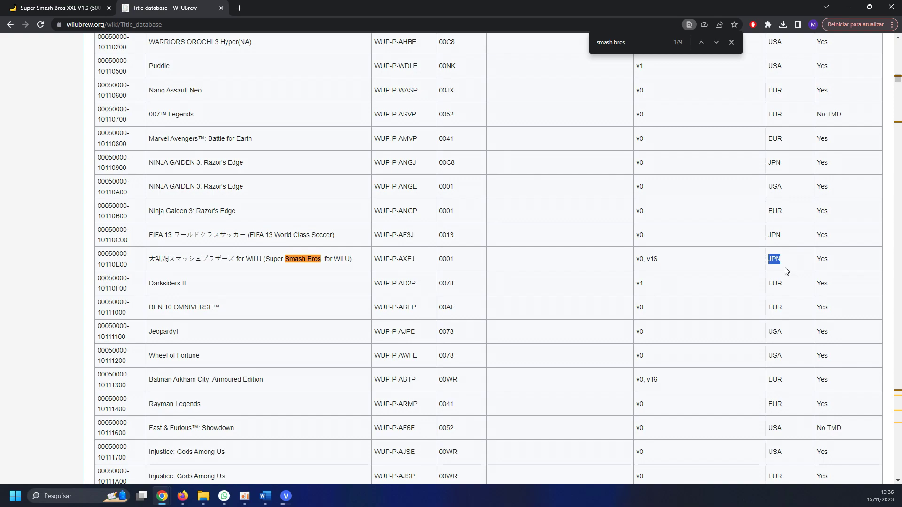
{"action": "left_click", "coordinate": [717, 43]}
{"action": "left_click_drag", "start_coordinate": [236, 261], "coordinate": [149, 263]}
{"action": "left_click_drag", "start_coordinate": [798, 264], "coordinate": [762, 287]}
{"action": "left_click", "coordinate": [793, 287]}
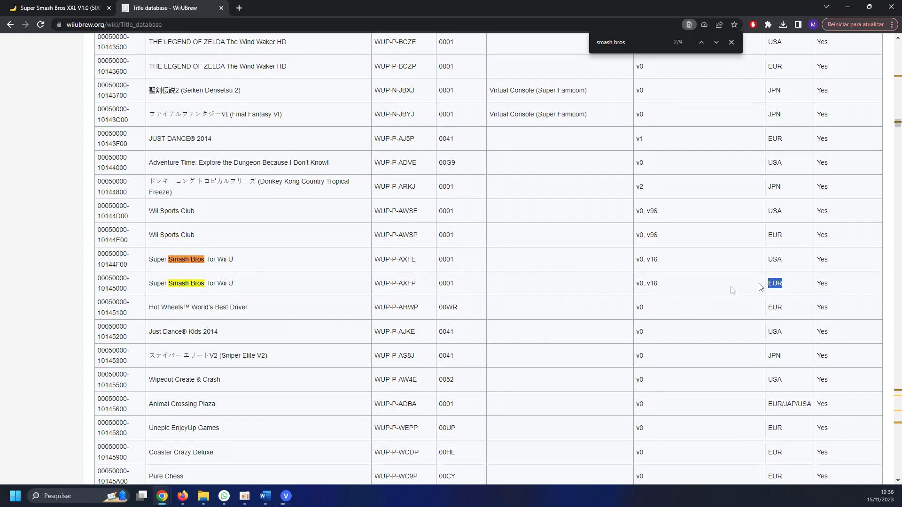
{"action": "left_click", "coordinate": [264, 262]}
{"action": "left_click_drag", "start_coordinate": [132, 268], "coordinate": [99, 251]}
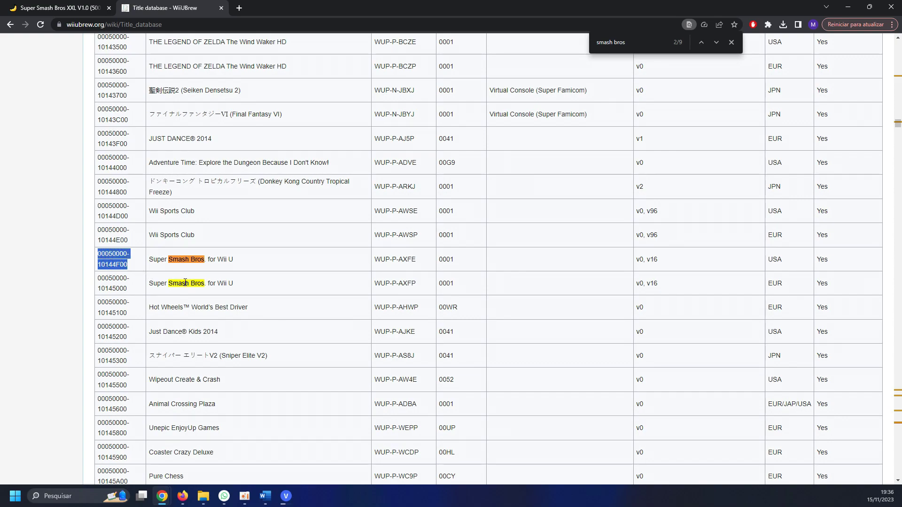
{"action": "left_click_drag", "start_coordinate": [799, 263], "coordinate": [99, 256]}
{"action": "right_click", "coordinate": [110, 255]}
{"action": "left_click", "coordinate": [132, 263]}
{"action": "key", "text": "alt+Tab"}
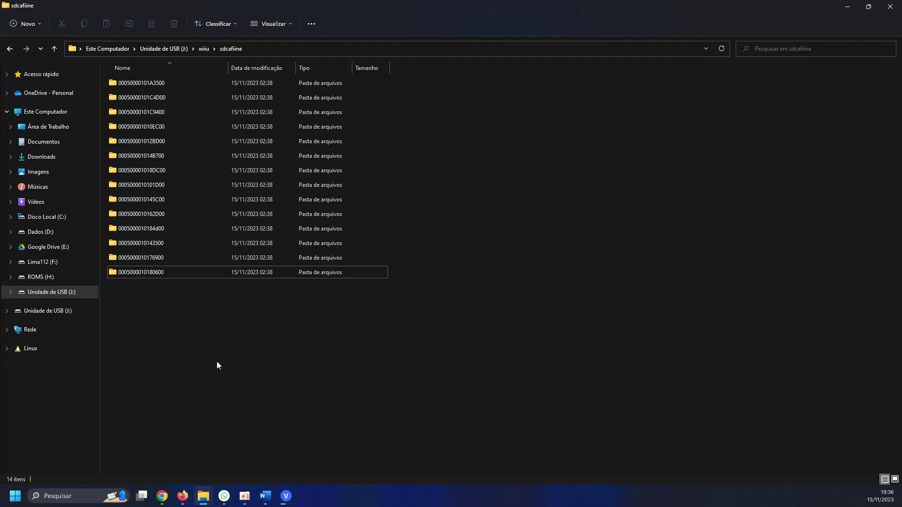
{"action": "right_click", "coordinate": [355, 361]}
{"action": "mouse_move", "coordinate": [404, 316]}
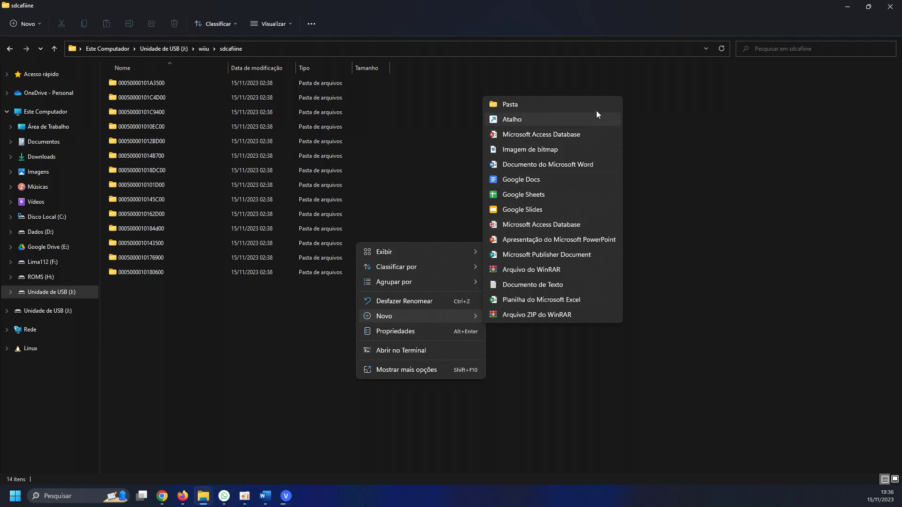
{"action": "left_click", "coordinate": [591, 106]}
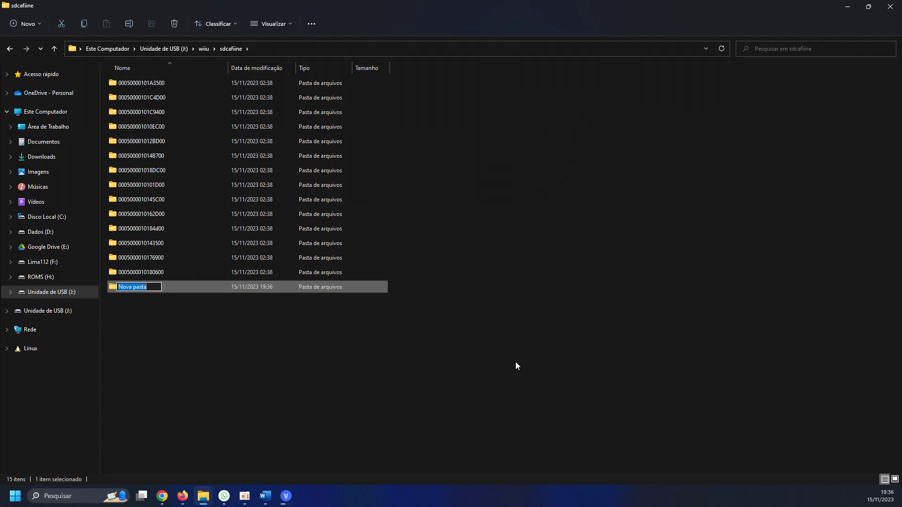
{"action": "key", "text": "ctrl+v"}
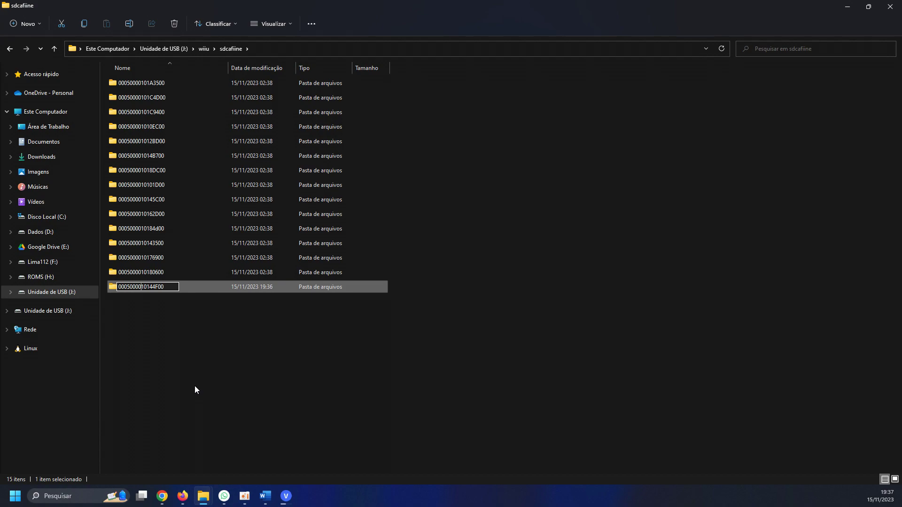
{"action": "key", "text": "Return"}
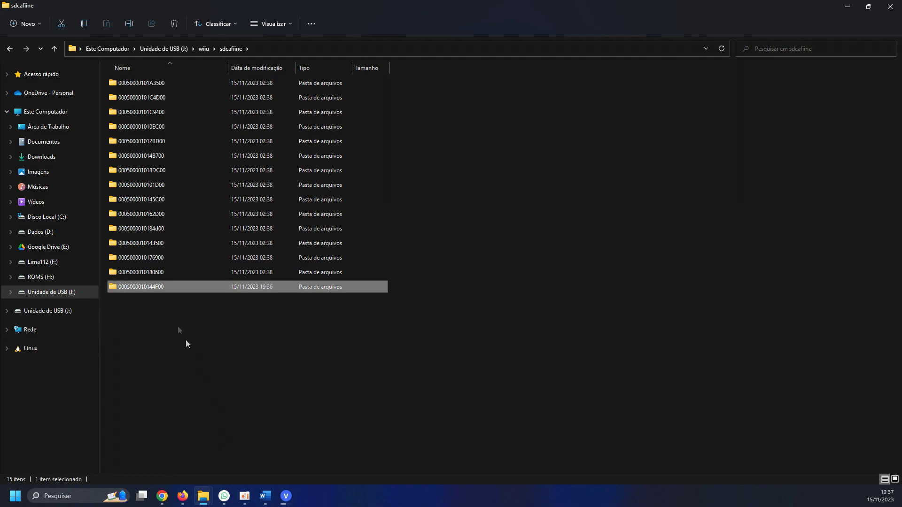
{"action": "double_click", "coordinate": [168, 289]}
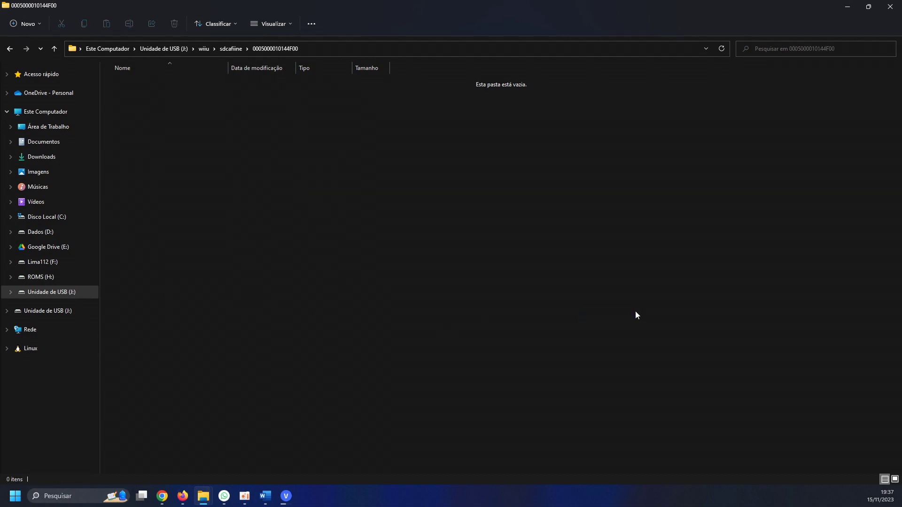
{"action": "right_click", "coordinate": [436, 291]}
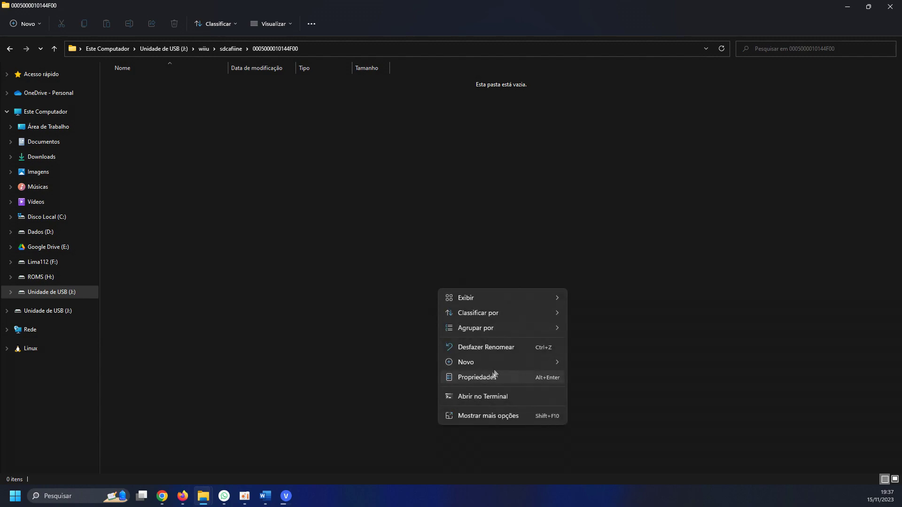
{"action": "mouse_move", "coordinate": [494, 368]}
{"action": "left_click", "coordinate": [583, 153]}
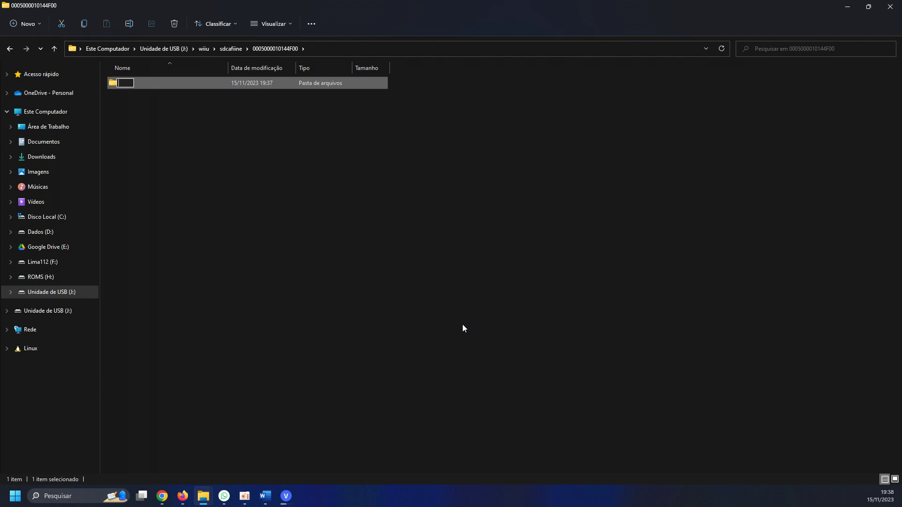
{"action": "type", "text": "SSBXXL For Fun (not W"}
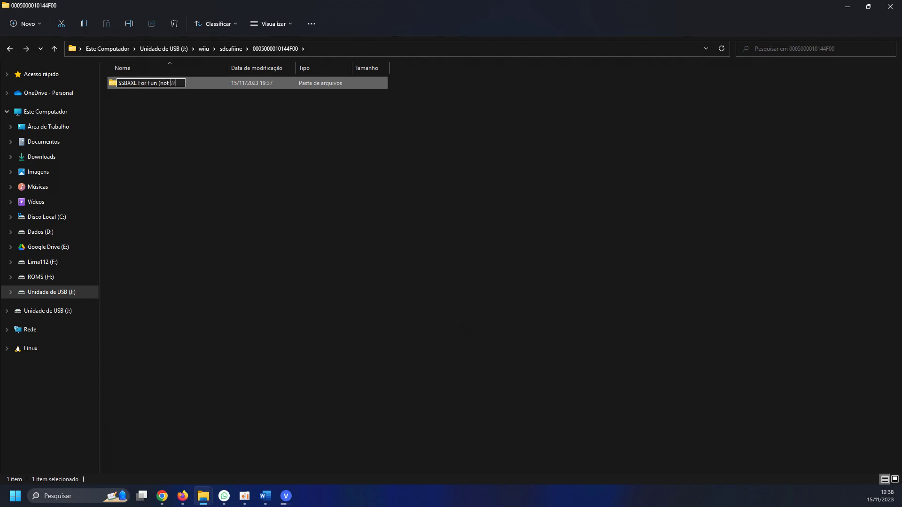
{"action": "type", "text": "i-Fi safe)"}
{"action": "key", "text": "Return"}
{"action": "right_click", "coordinate": [348, 241]}
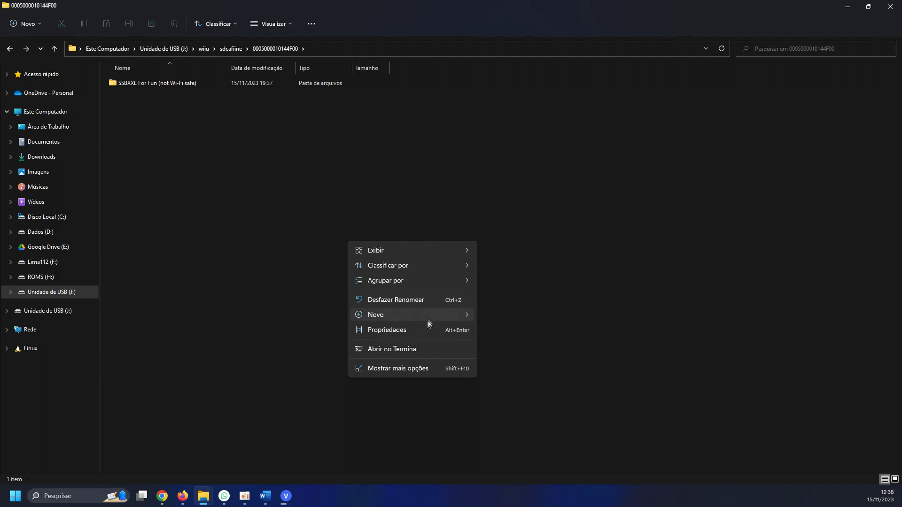
{"action": "mouse_move", "coordinate": [468, 314]}
{"action": "left_click", "coordinate": [534, 104]}
{"action": "type", "text": "SSBXXL For Glory ("}
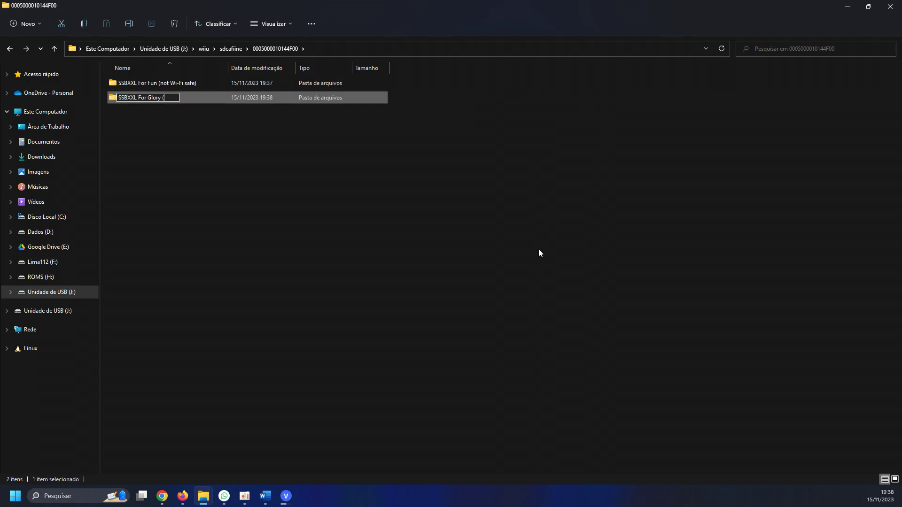
{"action": "type", "text": "Wi-Fi safe)"}
{"action": "key", "text": "Return"}
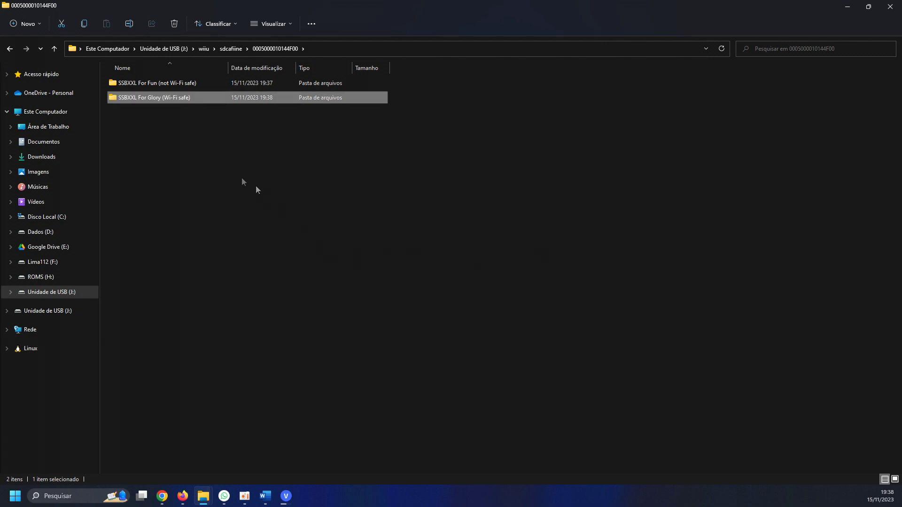
{"action": "left_click", "coordinate": [200, 177]}
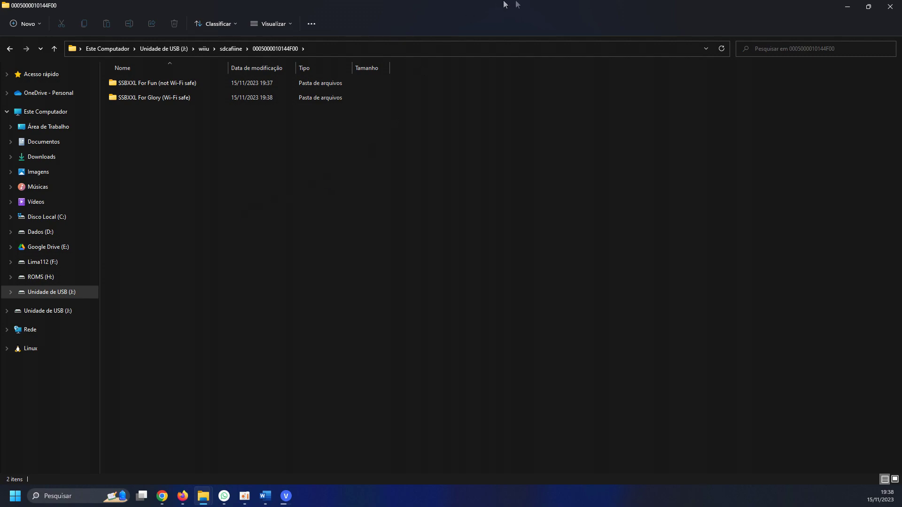
Shrink the folder window, open the For Fun- Packed V2.0 New.zip archive from the desktop and place it beside the folder list
{"action": "left_click_drag", "start_coordinate": [524, 4], "coordinate": [504, 69]}
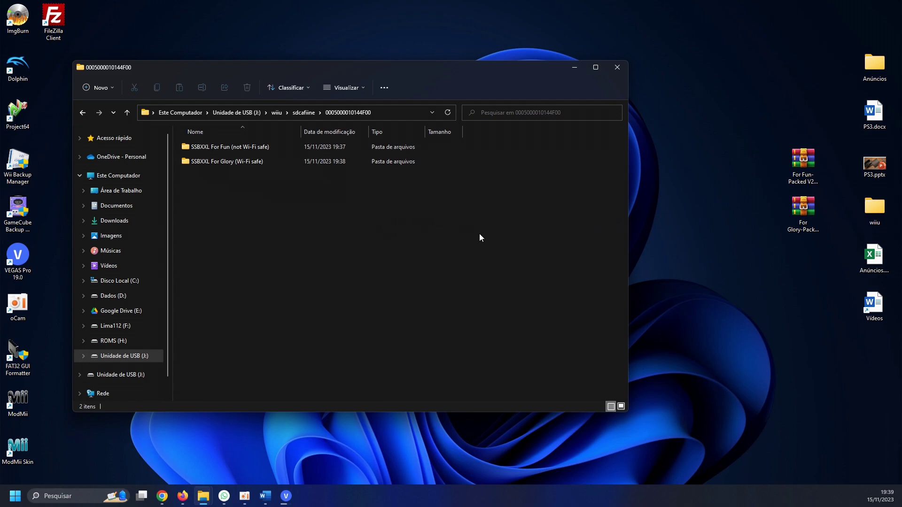
{"action": "double_click", "coordinate": [813, 161]}
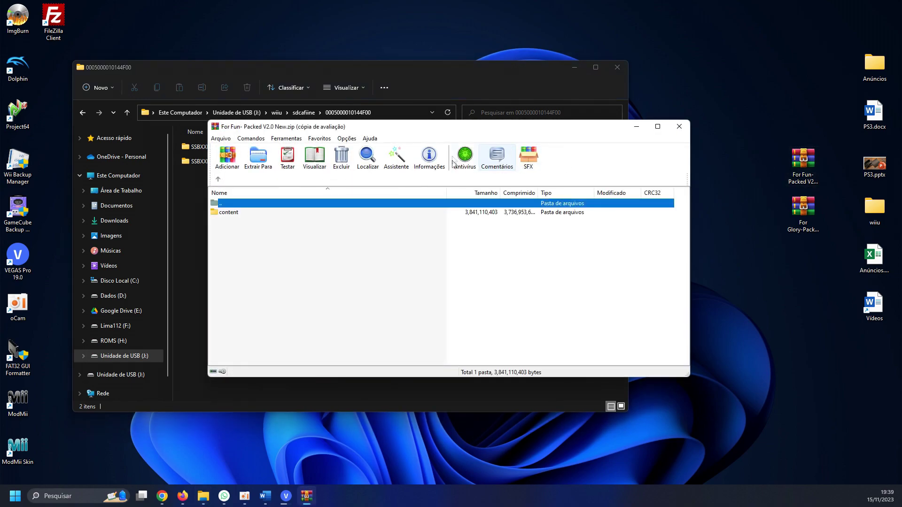
{"action": "left_click", "coordinate": [525, 212]}
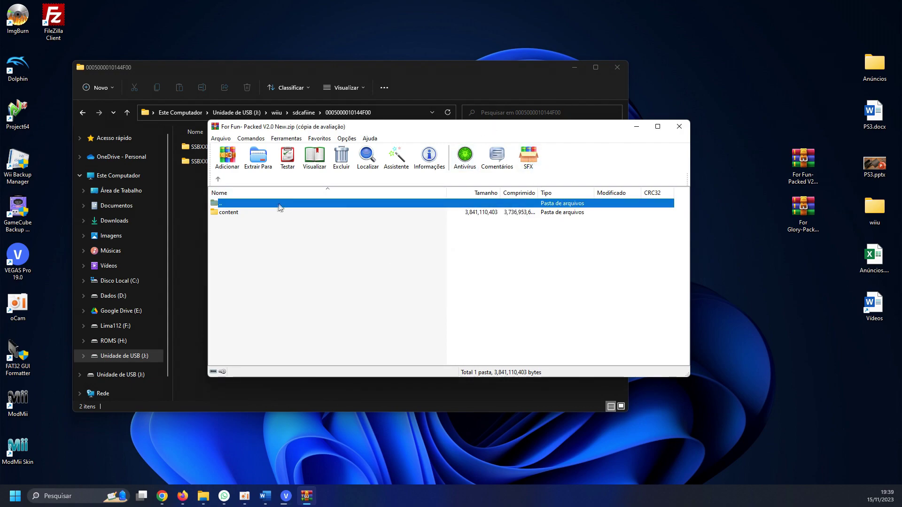
{"action": "left_click", "coordinate": [274, 212]}
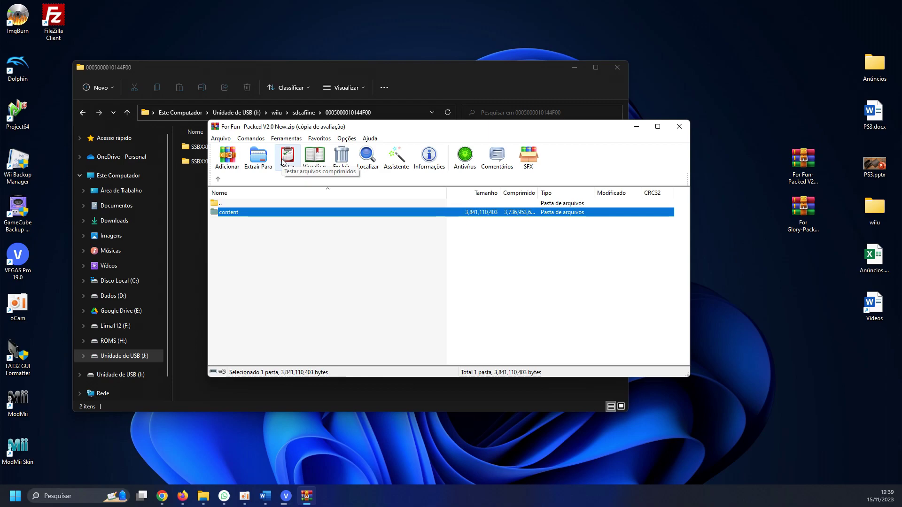
{"action": "left_click", "coordinate": [420, 70]}
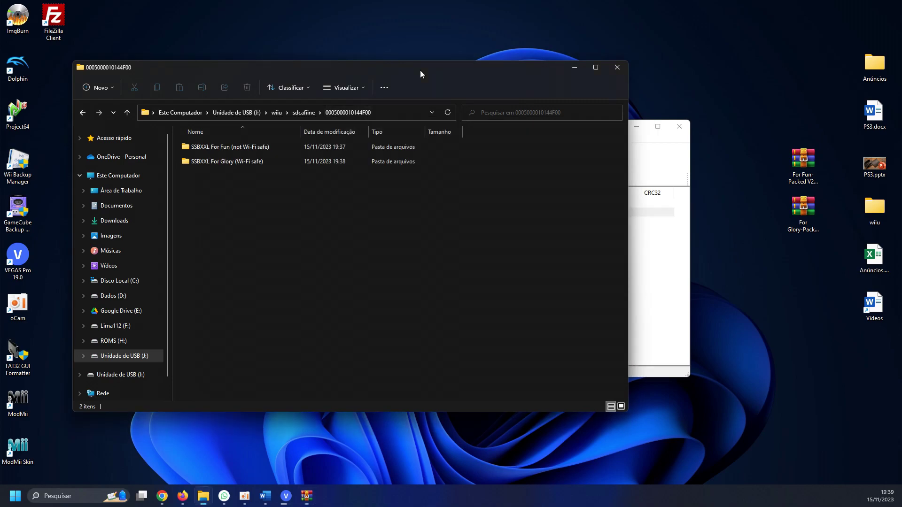
{"action": "left_click", "coordinate": [236, 148]}
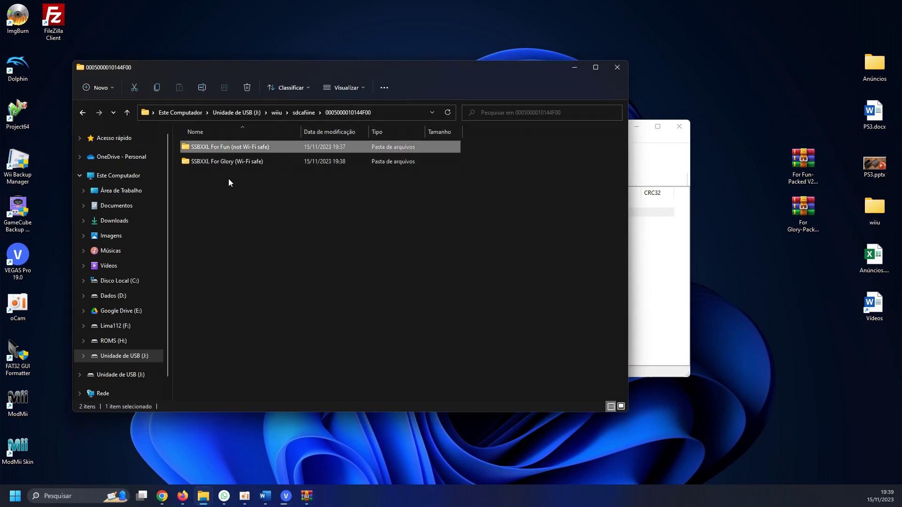
{"action": "left_click", "coordinate": [250, 217]}
{"action": "left_click", "coordinate": [674, 272]}
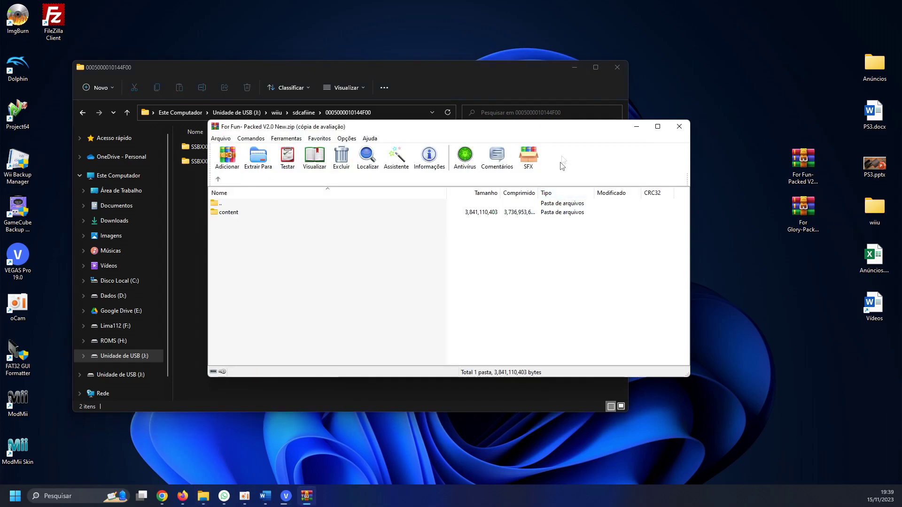
{"action": "left_click_drag", "start_coordinate": [301, 123], "coordinate": [490, 123]}
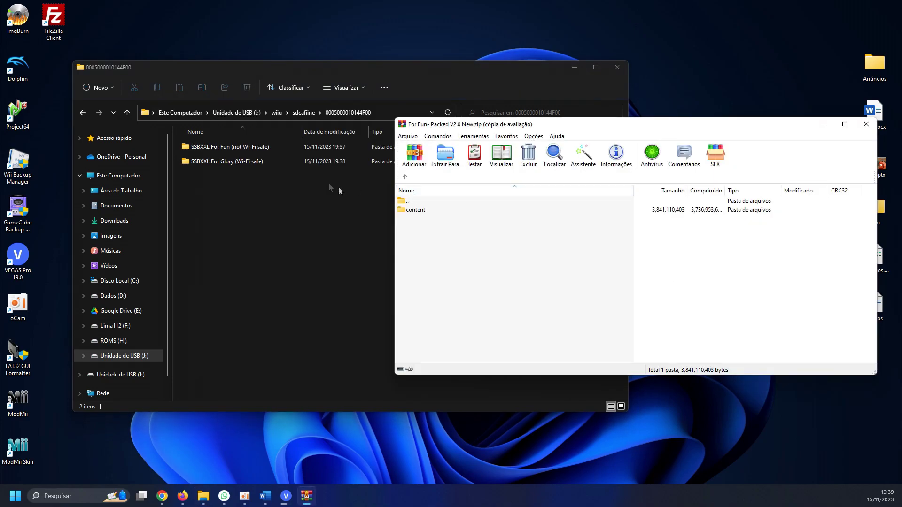
Extract the archive's content folder into "SSBXXL For Fun (not Wi-Fi safe)" and close the archive
{"action": "double_click", "coordinate": [246, 148]}
{"action": "left_click", "coordinate": [685, 312]}
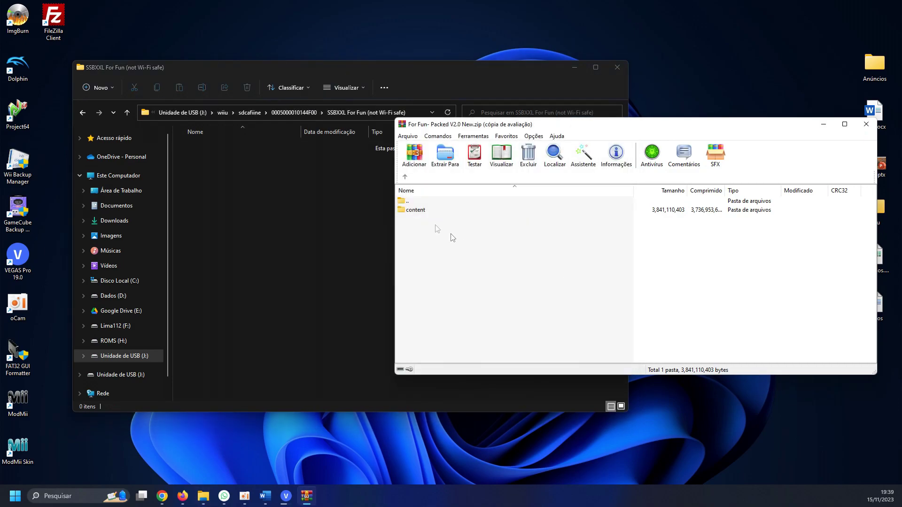
{"action": "left_click", "coordinate": [430, 209]}
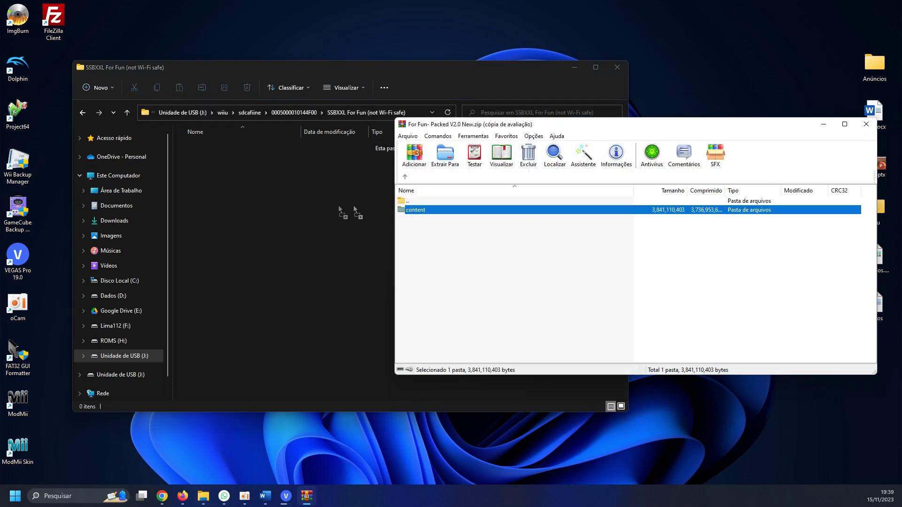
{"action": "left_click_drag", "start_coordinate": [354, 207], "coordinate": [351, 207]}
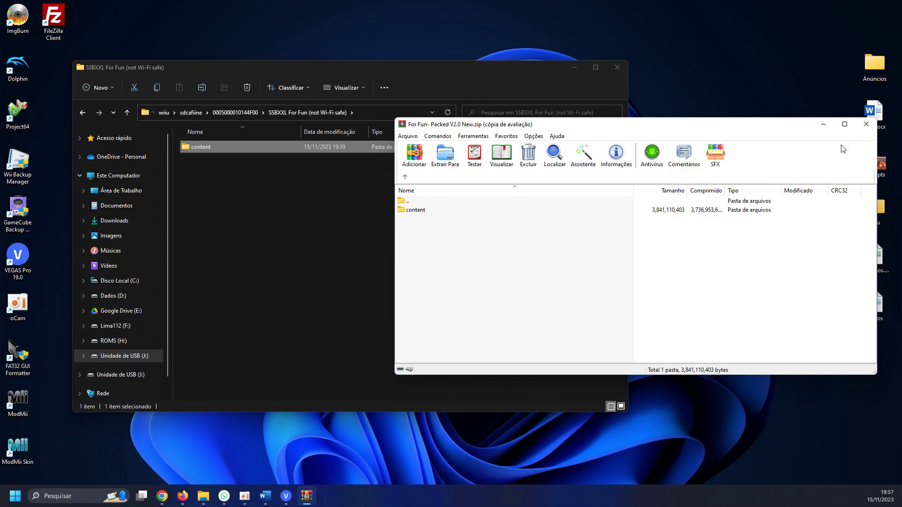
{"action": "left_click", "coordinate": [866, 124]}
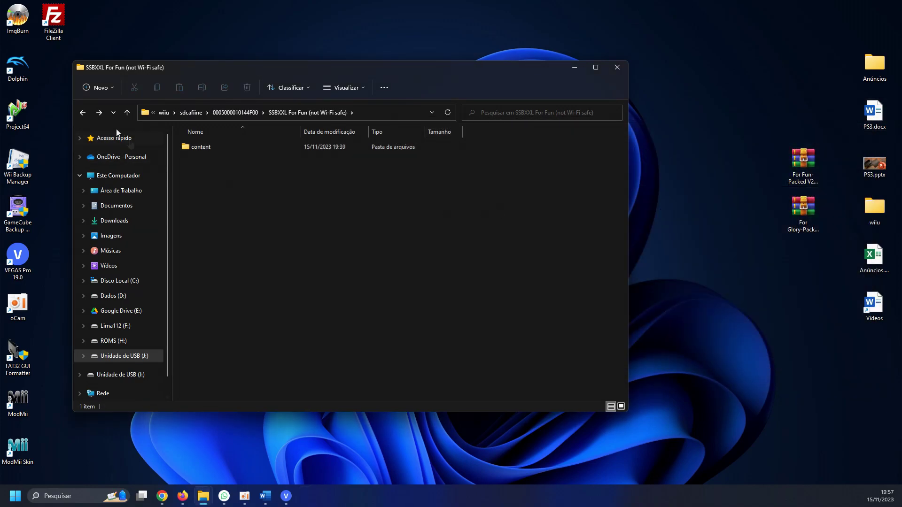
Extract the content folder of For Glory-Packed V2.0.zip into "SSBXXL For Glory (Wi-Fi safe)" and close the archive
{"action": "left_click", "coordinate": [83, 112]}
{"action": "double_click", "coordinate": [261, 162]}
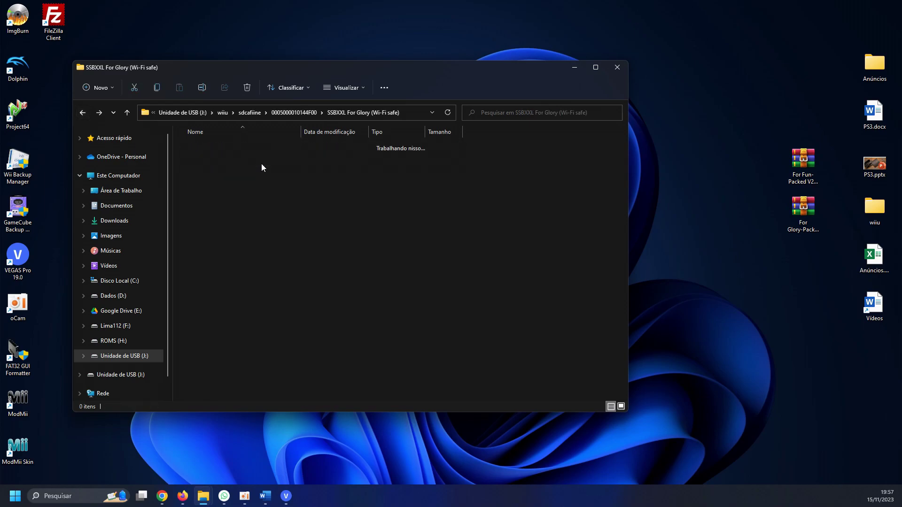
{"action": "double_click", "coordinate": [805, 218]}
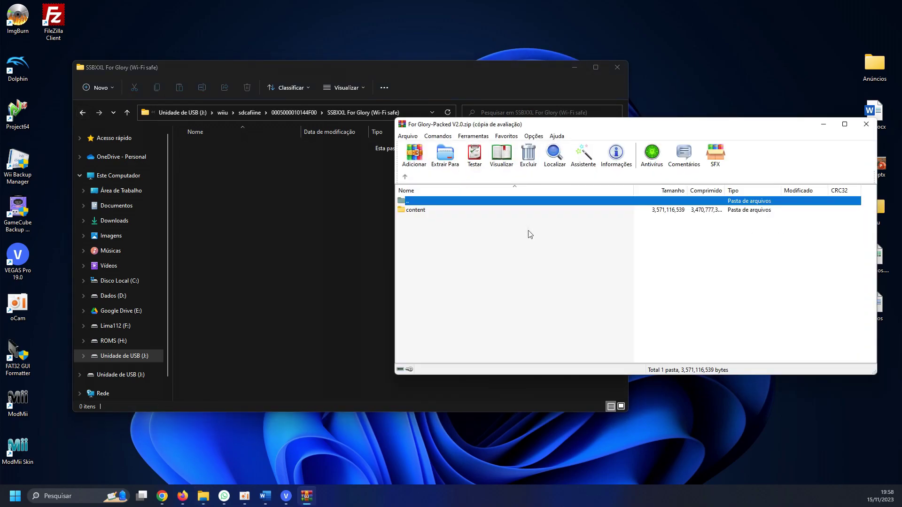
{"action": "left_click", "coordinate": [703, 214]}
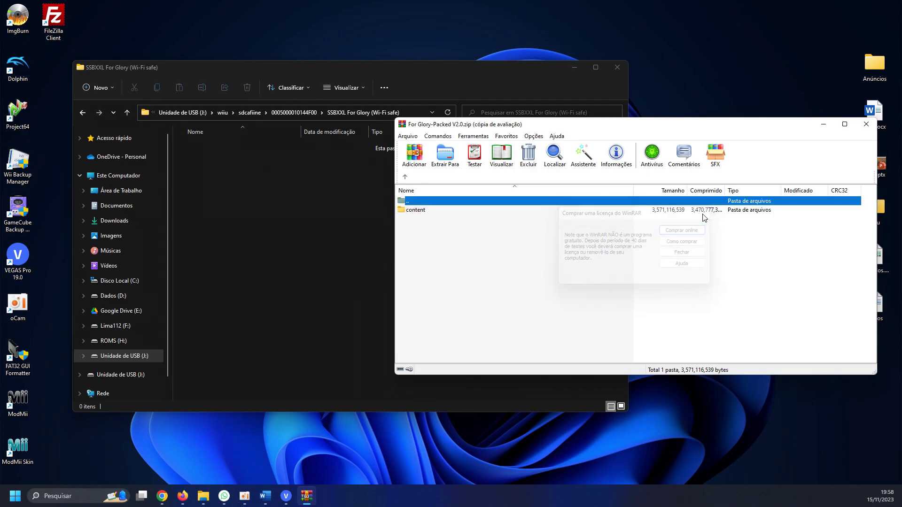
{"action": "left_click", "coordinate": [447, 212]}
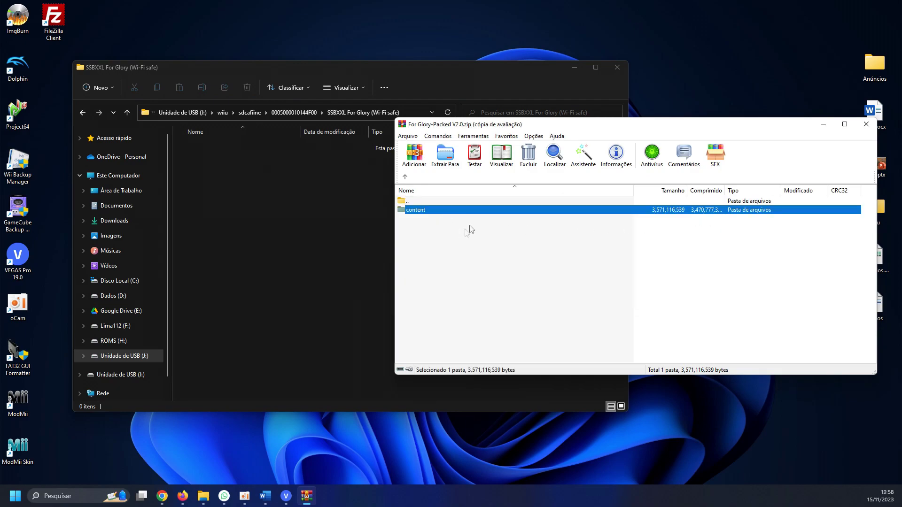
{"action": "left_click_drag", "start_coordinate": [426, 211], "coordinate": [288, 211]}
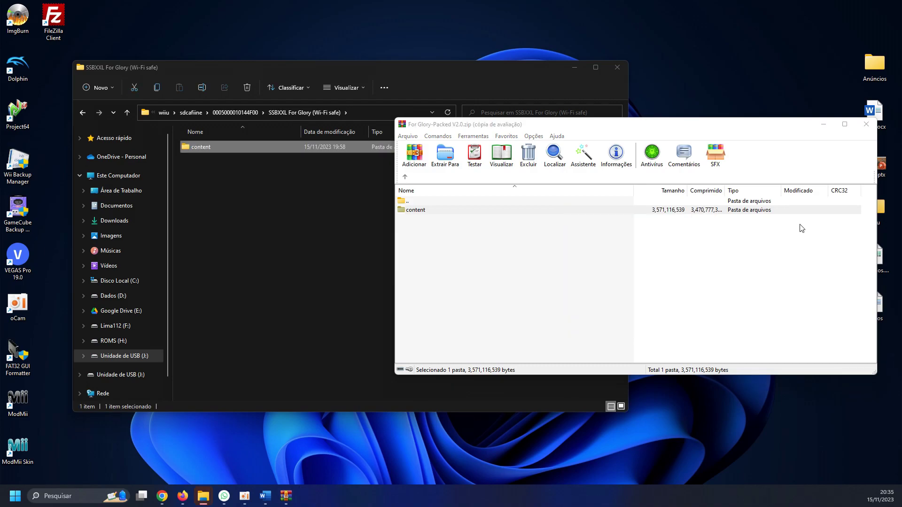
{"action": "left_click", "coordinate": [866, 125]}
{"action": "left_click", "coordinate": [305, 115]}
{"action": "left_click", "coordinate": [346, 113]}
{"action": "left_click_drag", "start_coordinate": [253, 209], "coordinate": [276, 140]}
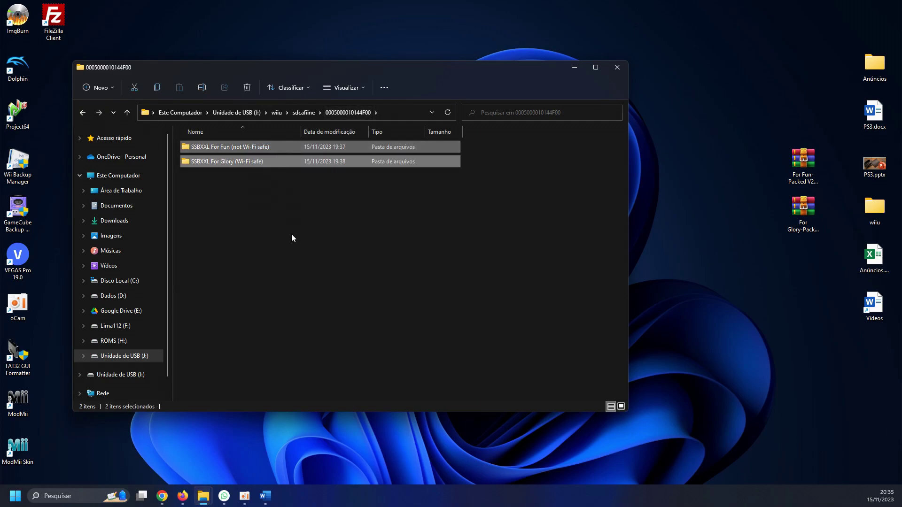
{"action": "left_click", "coordinate": [302, 222]}
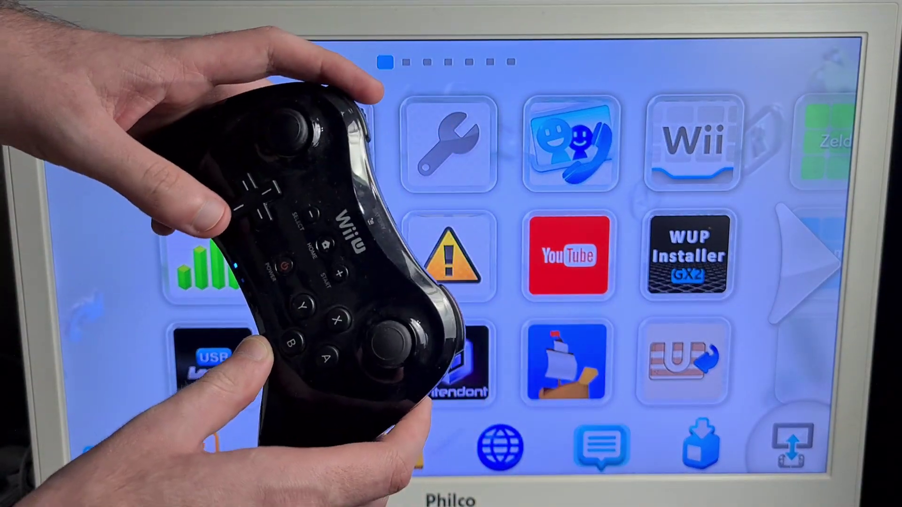
On the Wii U, open the SDCafiine settings in the Plugin System Config Menu and check the Enable SDCafiine option
{"action": "key", "text": "Down"}
{"action": "key", "text": "Down"}
{"action": "key", "text": "Down"}
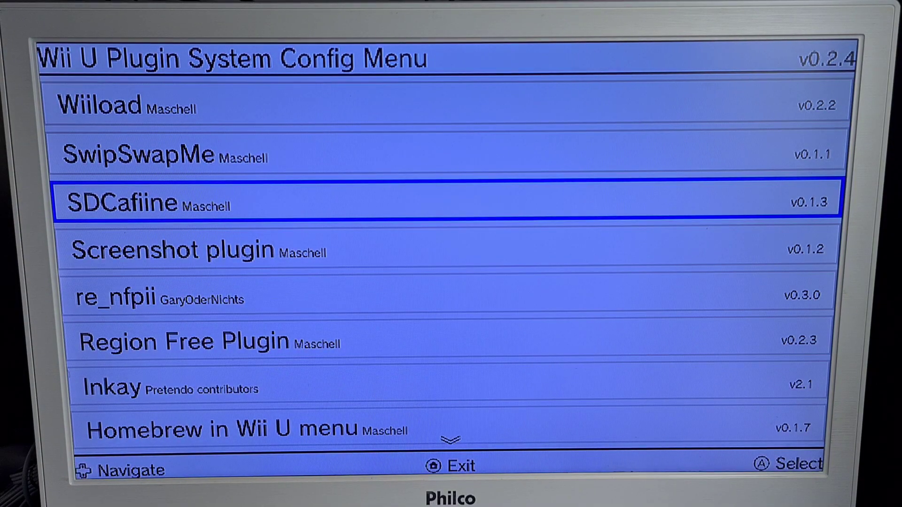
{"action": "key", "text": "Return"}
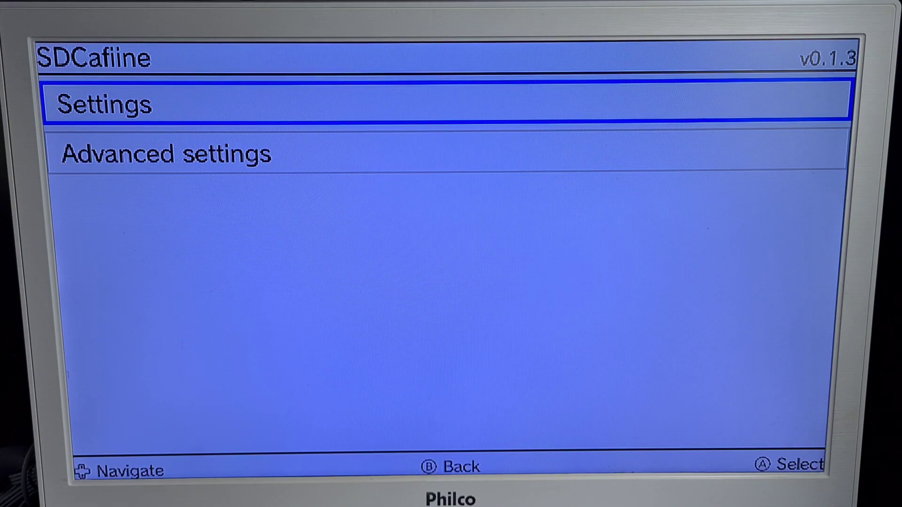
{"action": "key", "text": "Return"}
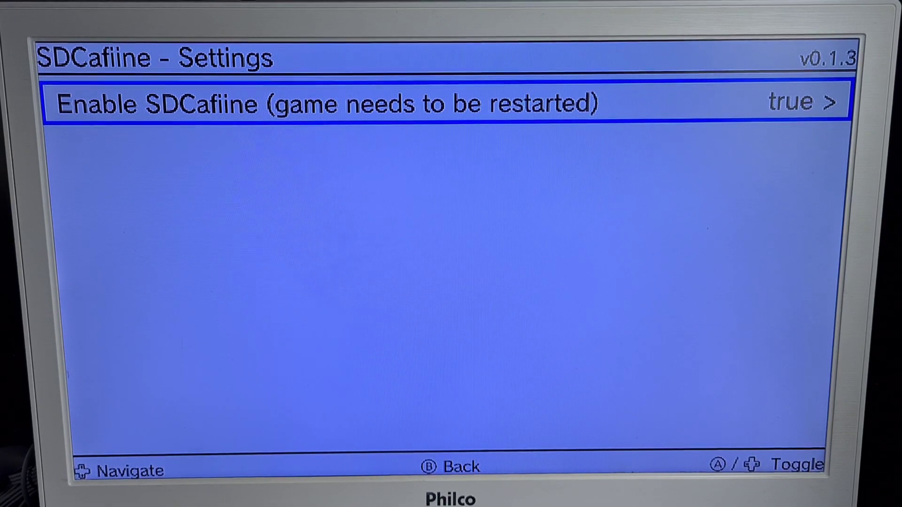
Check the auto-apply and skip-screen options in SDCafiine's advanced settings, and exit the plugin config menu
{"action": "key", "text": "Escape"}
{"action": "key", "text": "Down"}
{"action": "key", "text": "Return"}
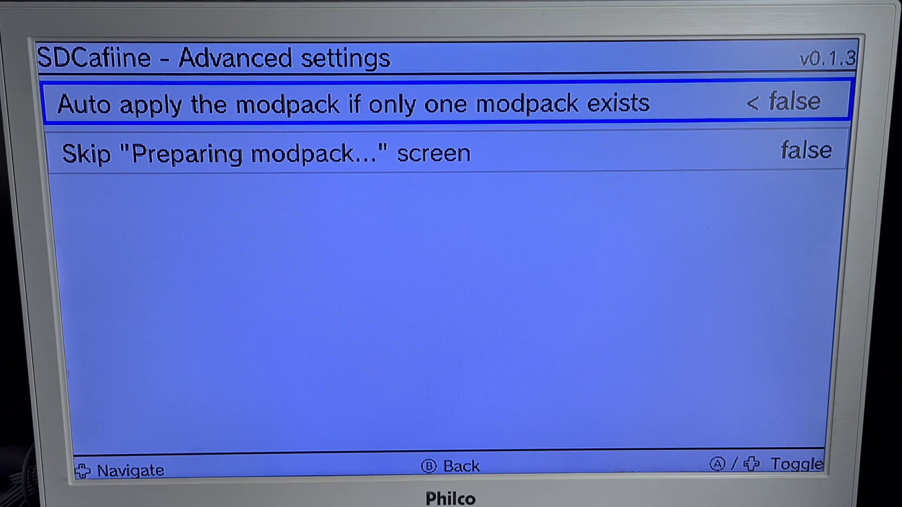
{"action": "key", "text": "Escape"}
{"action": "key", "text": "Escape"}
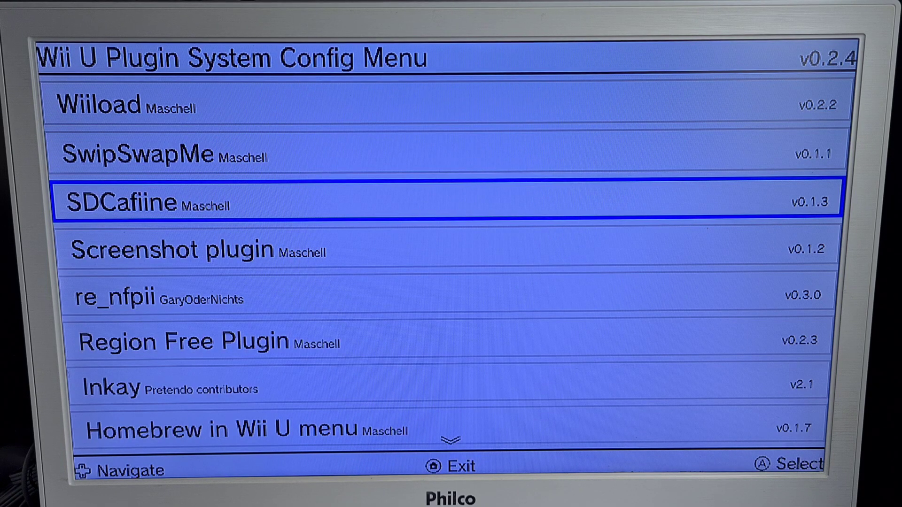
{"action": "key", "text": "Escape"}
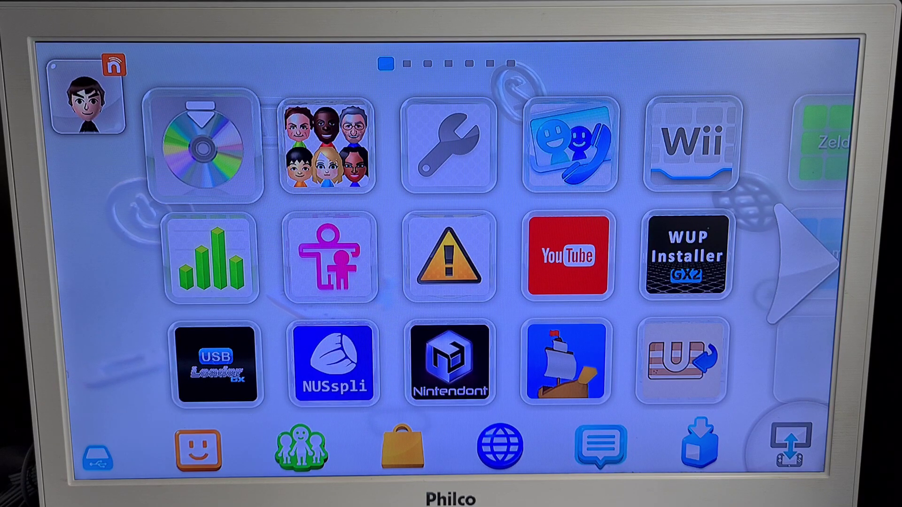
Open the Mario folder on the second page of the Wii U home menu and start Super Smash Bros. for Wii U
{"action": "key", "text": "Right"}
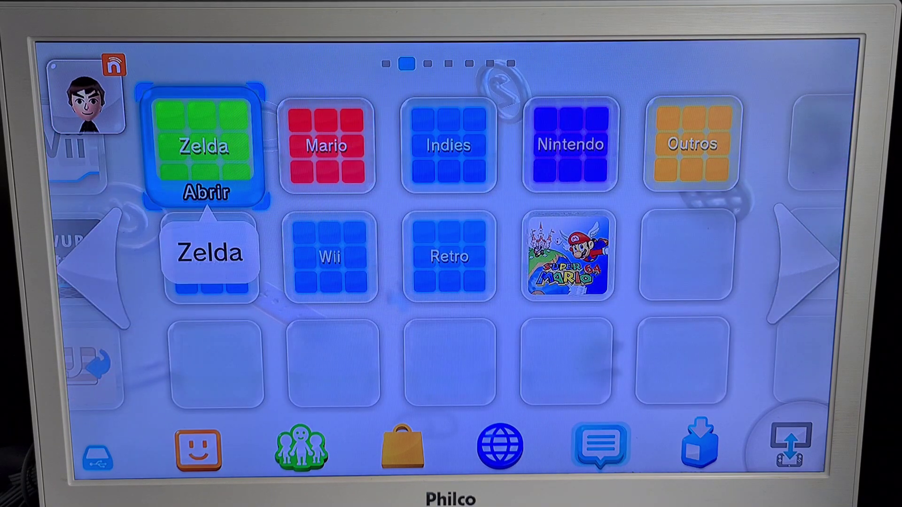
{"action": "key", "text": "Right"}
{"action": "key", "text": "Return"}
{"action": "key", "text": "Return"}
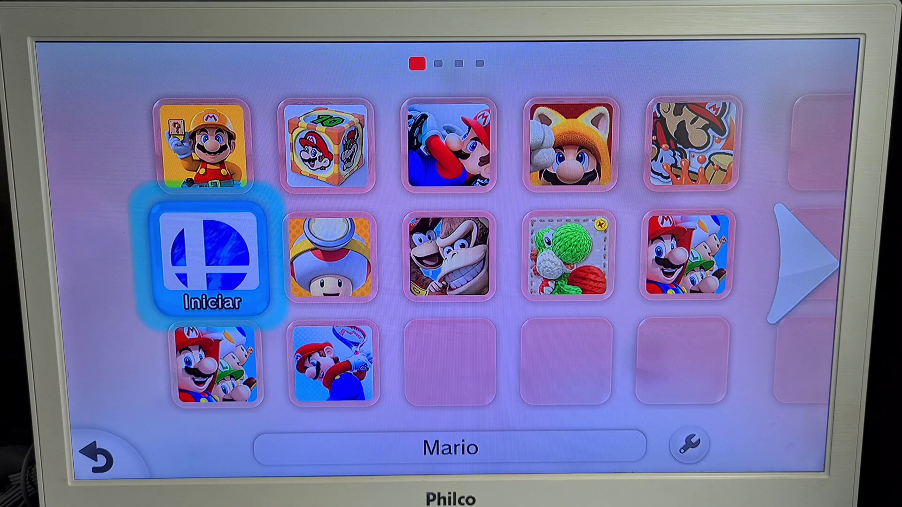